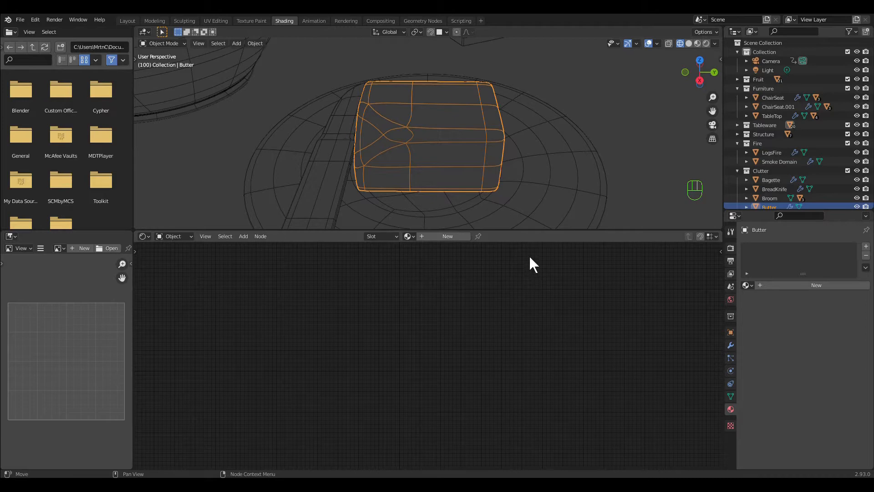
Show the viewport in rendered shading and create a new material named Butter for the butter block.
click(706, 44)
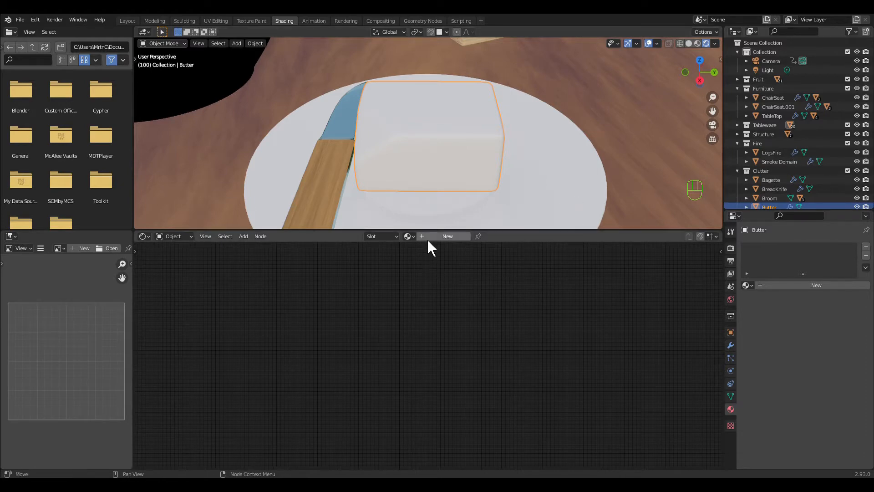
click(440, 237)
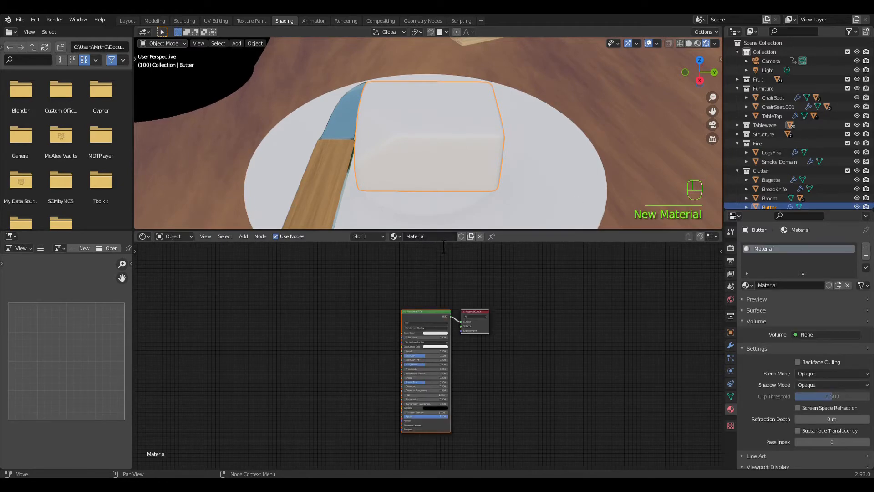
click(435, 237)
text(Butter)
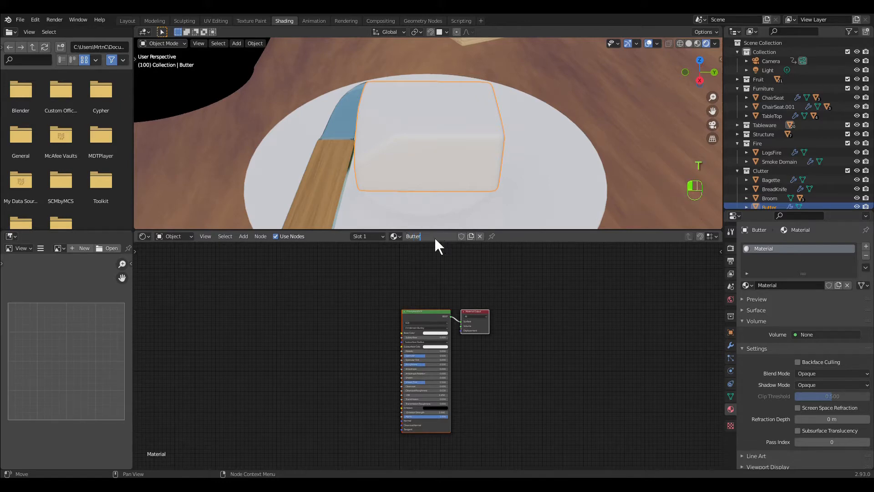
key(Return)
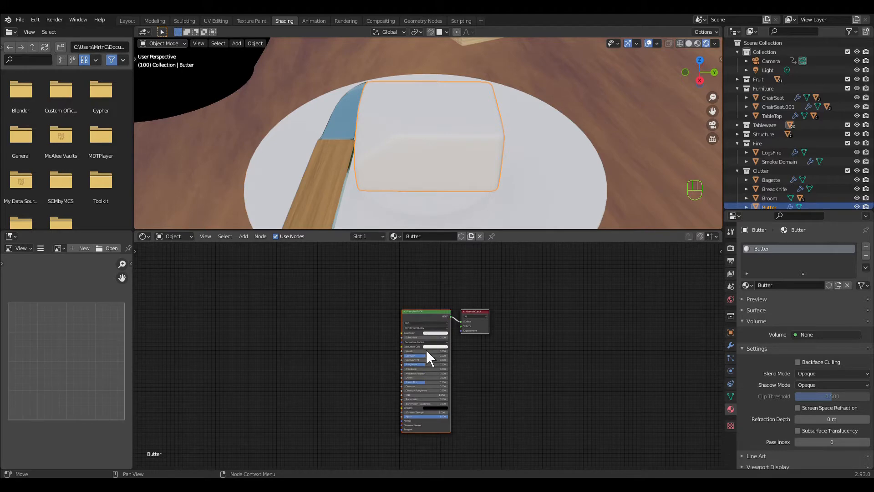
Try a green and a pink base color on the Butter material.
click(439, 334)
click(429, 290)
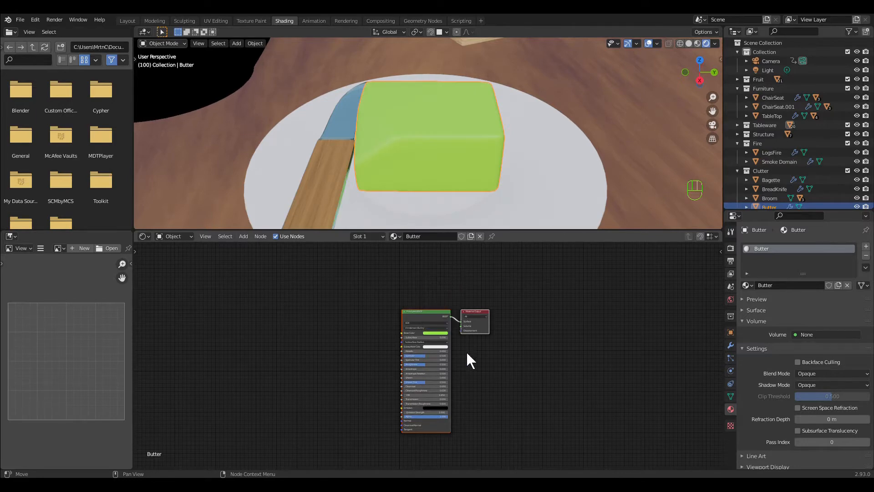
click(440, 333)
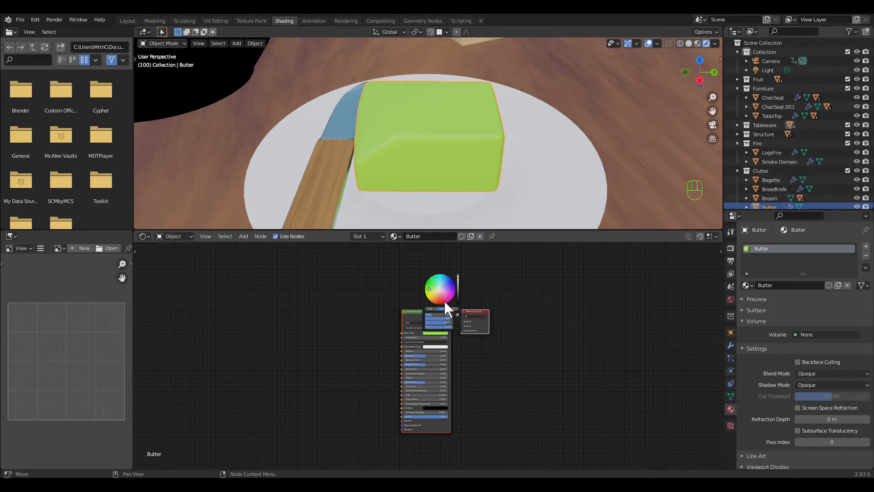
click(445, 301)
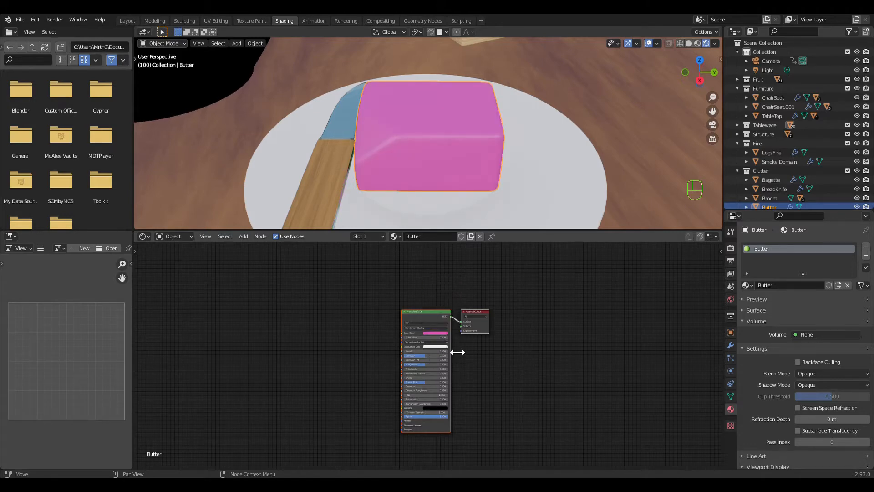
Add an RGB node and place it beside the Principled BSDF node.
click(244, 236)
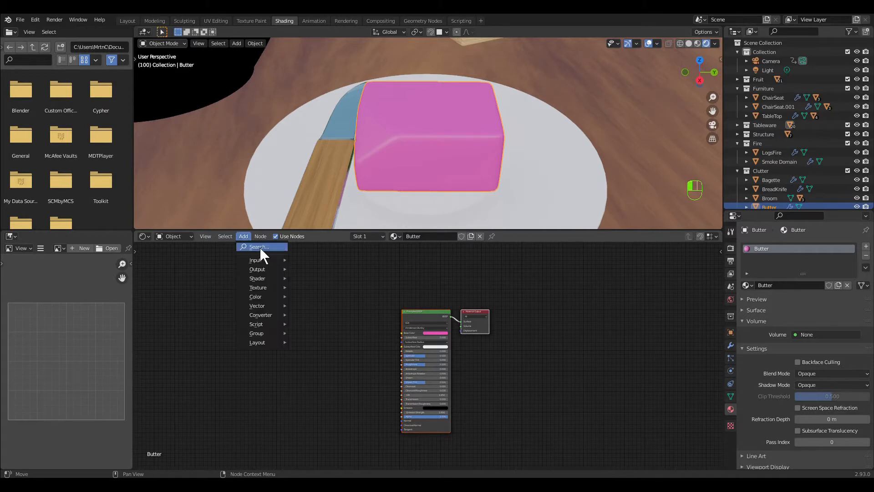
click(263, 249)
text(rgb)
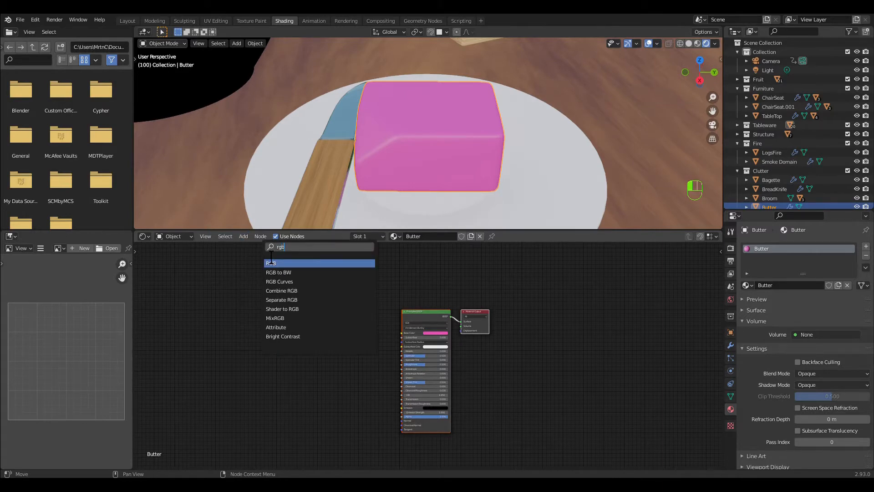
key(Return)
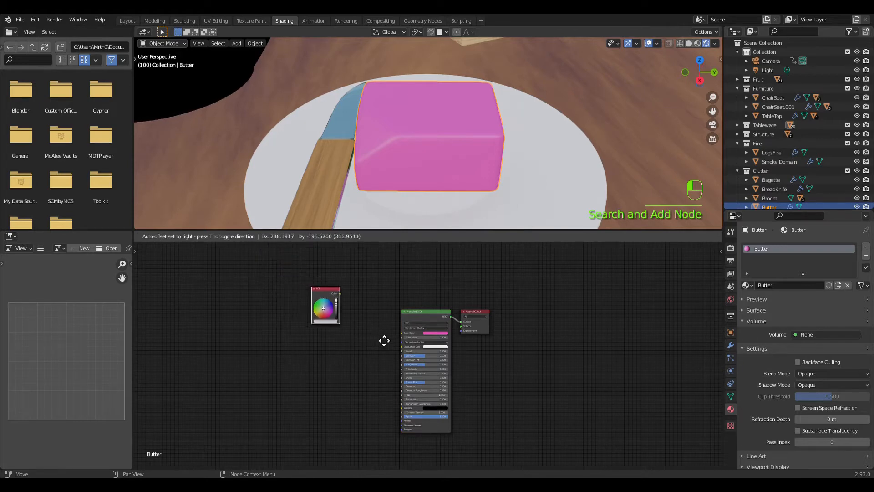
click(407, 385)
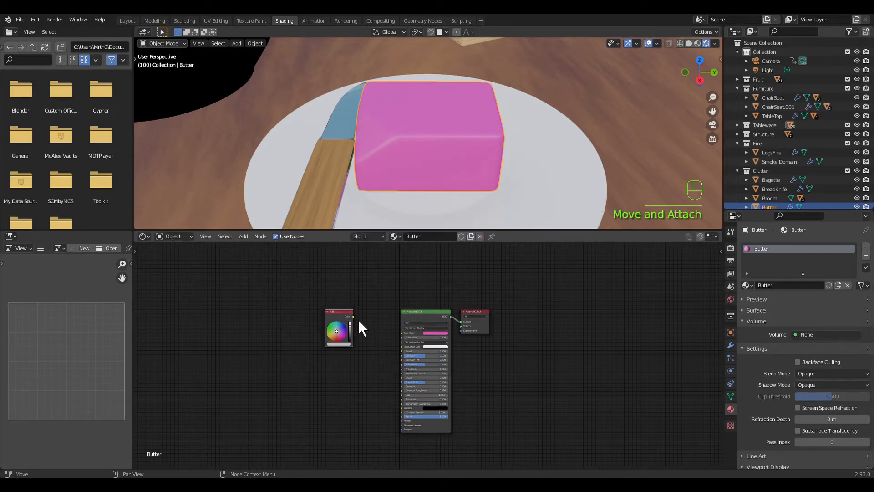
Link the RGB node to both Base Color and Subsurface Color, and set its color to a pale yellow.
drag(354, 317, 402, 333)
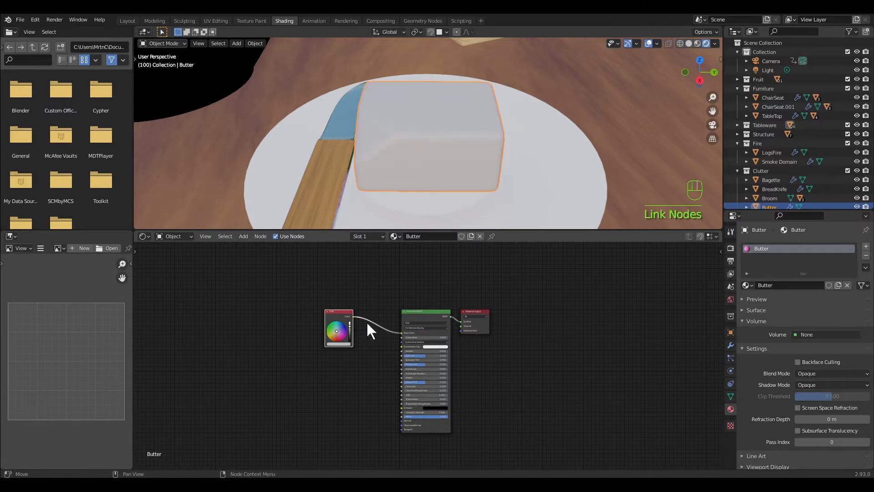
drag(353, 316, 401, 347)
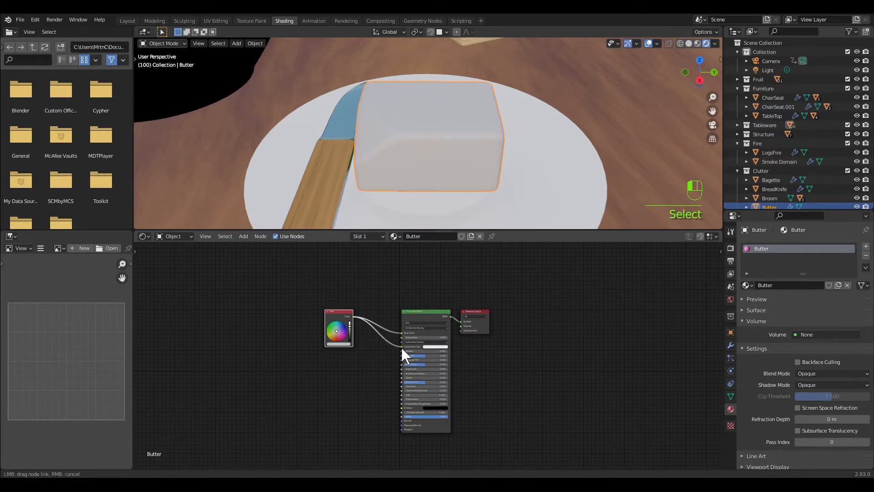
click(334, 335)
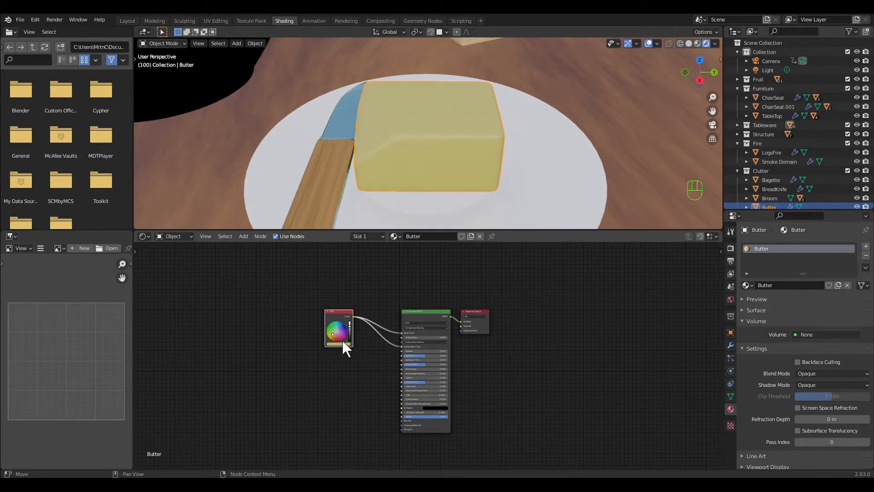
Raise the Butter shader's subsurface amount slightly and set its roughness to 0.15.
click(427, 338)
key(Return)
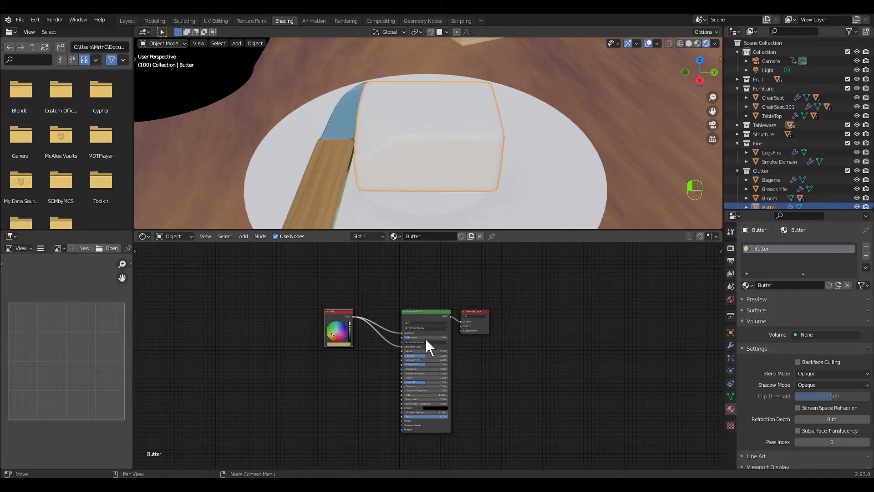
click(425, 366)
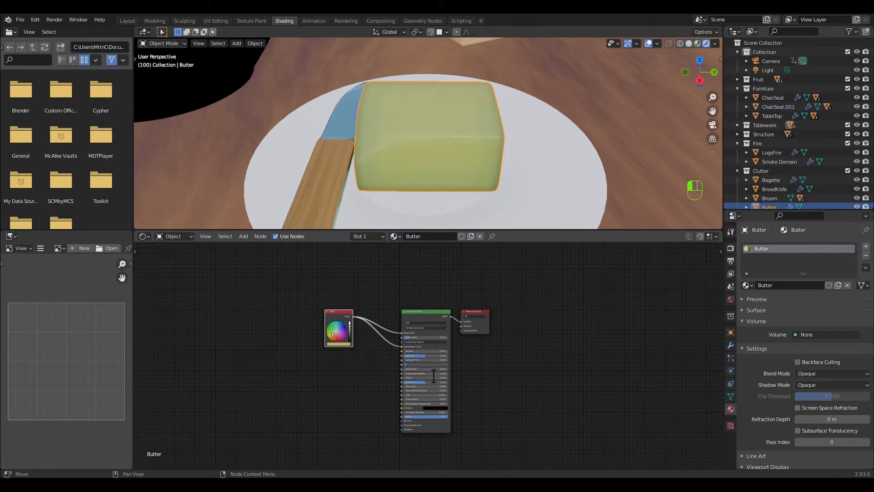
text(.15)
key(Return)
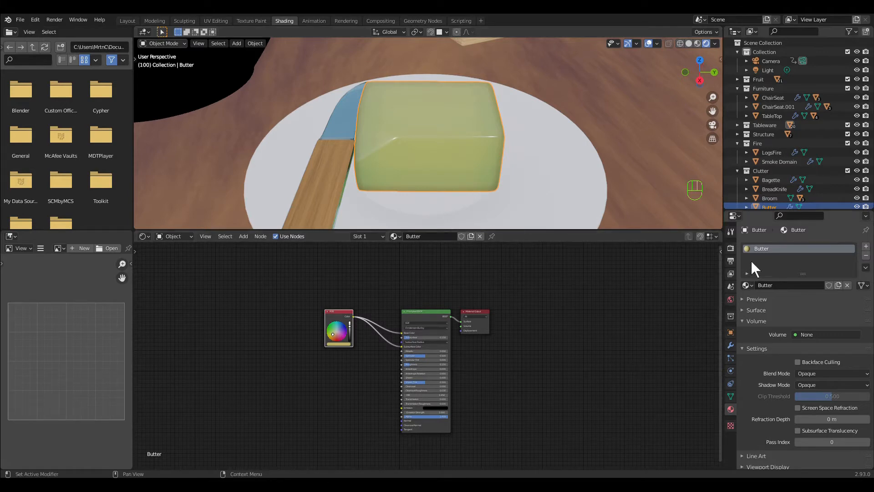
Change the scene's render engine to Cycles.
click(732, 249)
click(832, 246)
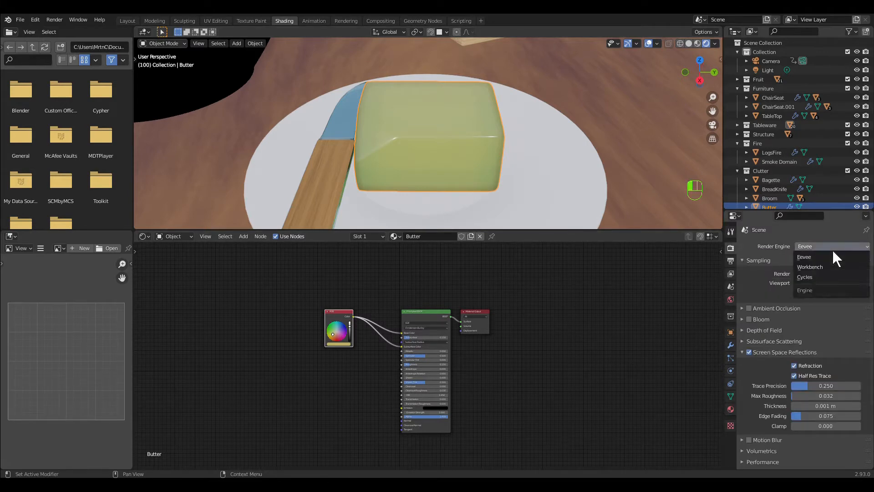
click(818, 277)
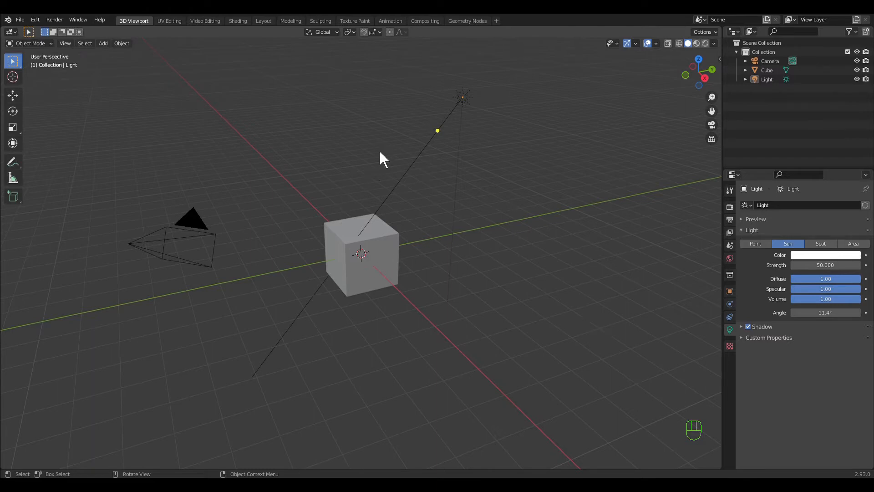
Delete the default cube and add a mesh cylinder in its place.
click(392, 266)
key(Delete)
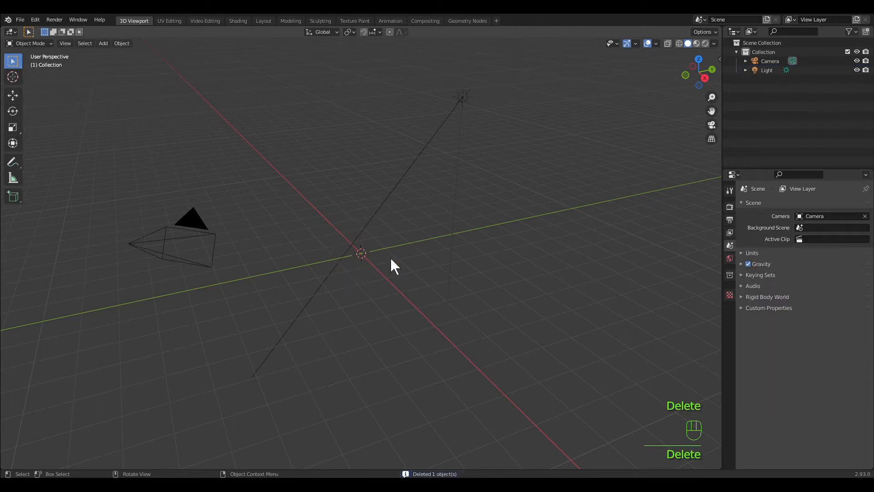
click(126, 43)
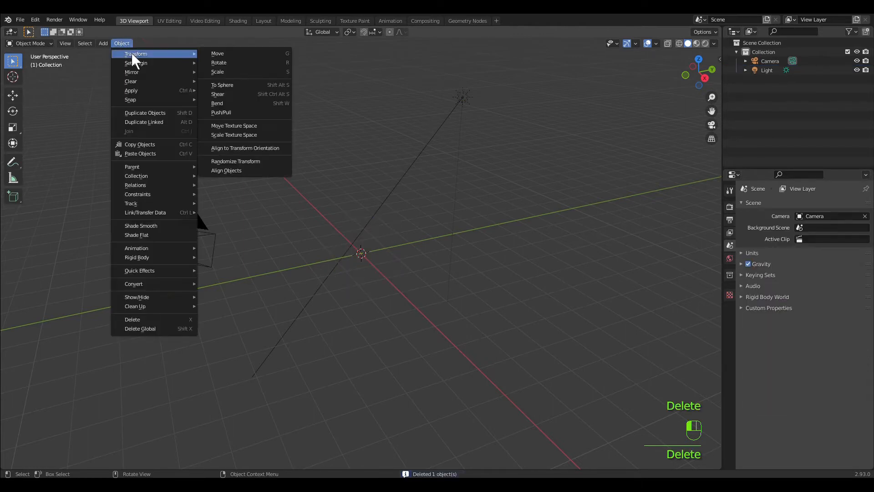
mouse_move(106, 43)
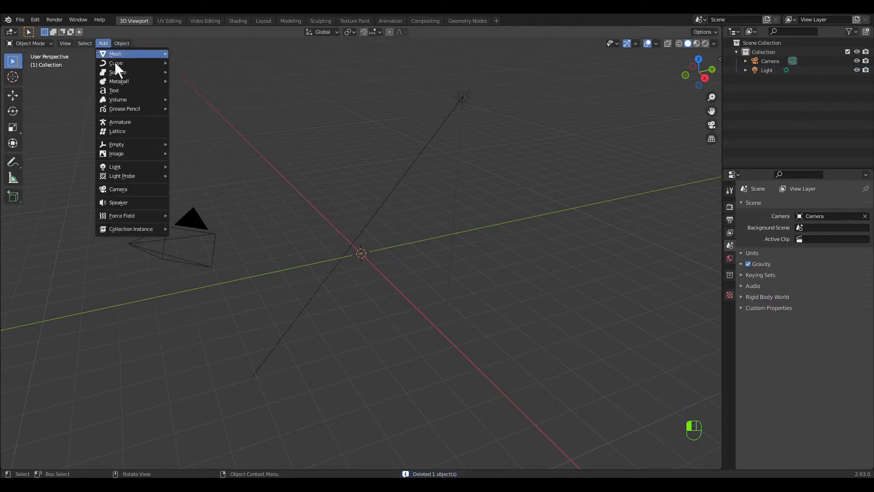
mouse_move(123, 86)
mouse_move(125, 55)
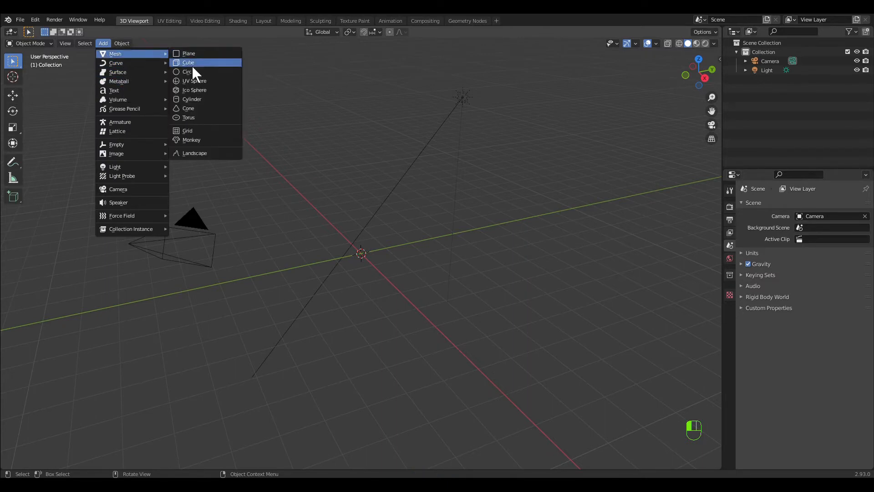
click(205, 99)
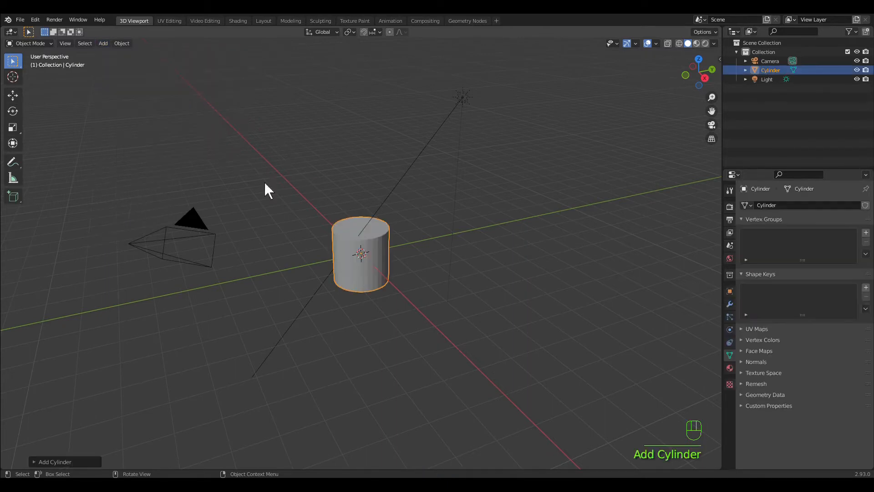
Give the new cylinder 8 vertices, a radius of 2.5 cm and a depth of 1.6 m.
click(75, 462)
click(126, 352)
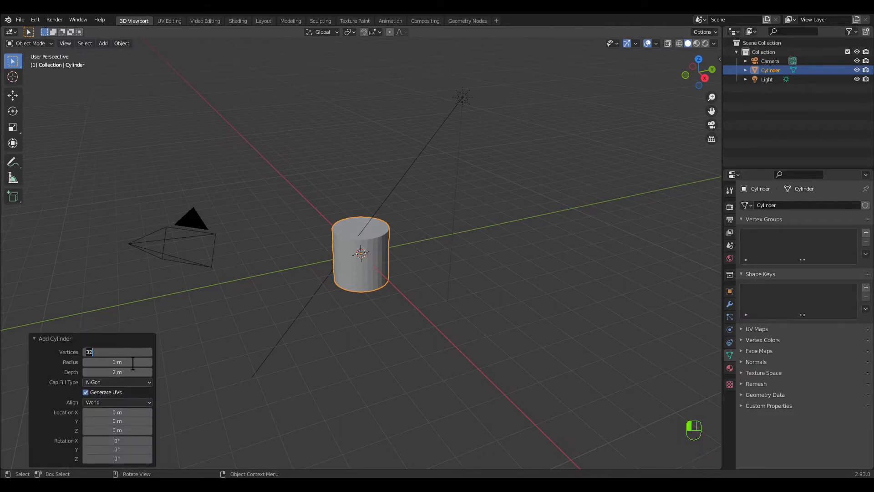
text(8)
key(Tab)
text(2/80)
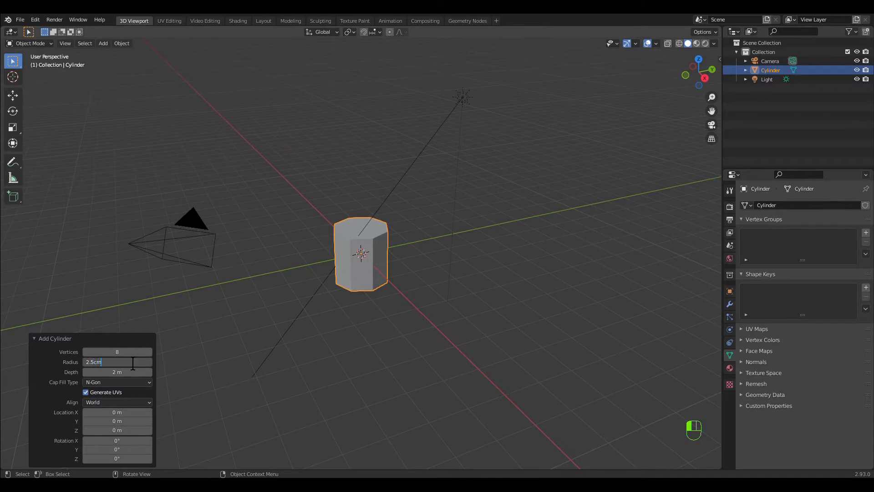
key(Tab)
text(1.6)
key(Return)
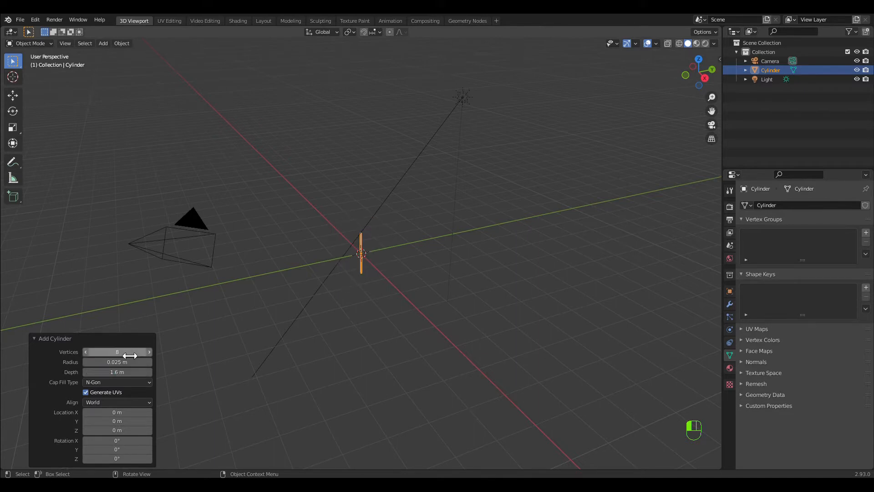
Add a mesh circle around the middle of the thin cylinder.
click(358, 379)
key(q)
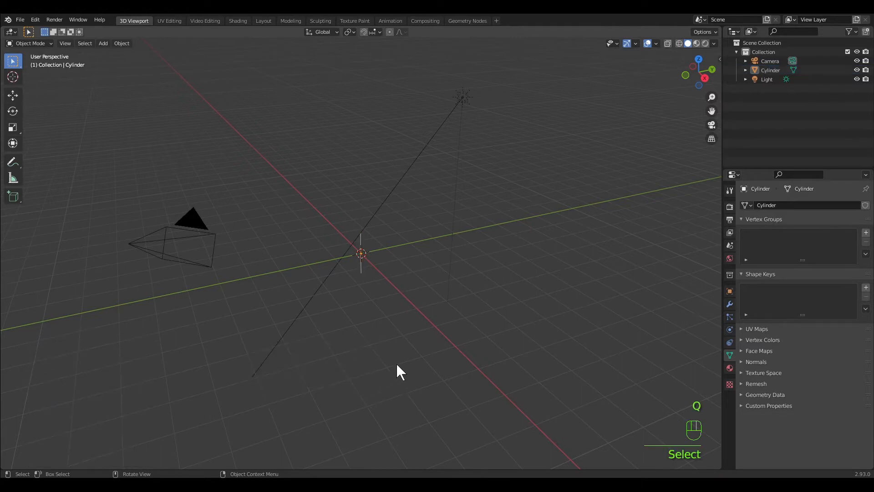
click(360, 253)
key(q)
click(388, 354)
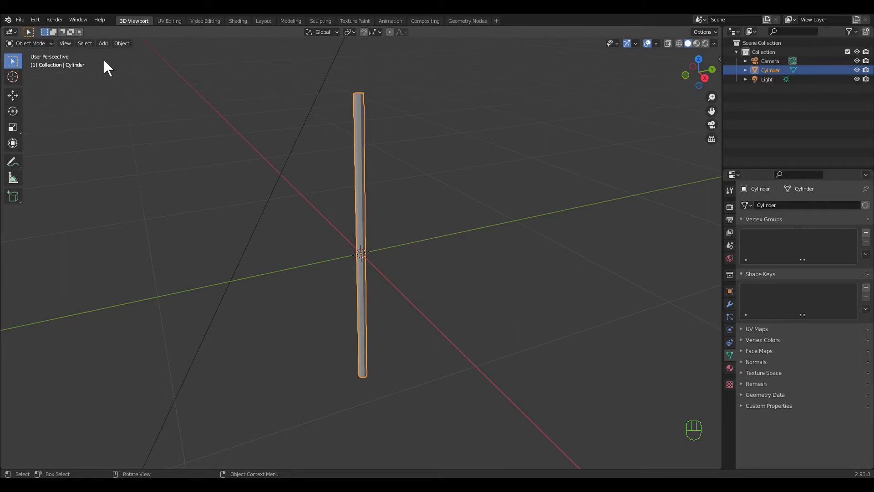
click(103, 43)
mouse_move(116, 57)
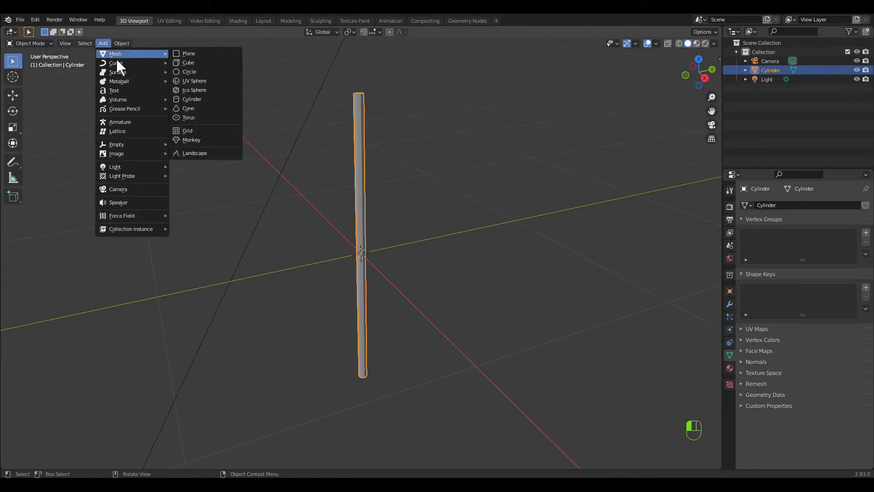
click(188, 73)
Give the new circle 8 vertices, a radius of 4 cm and an N-Gon fill.
click(119, 362)
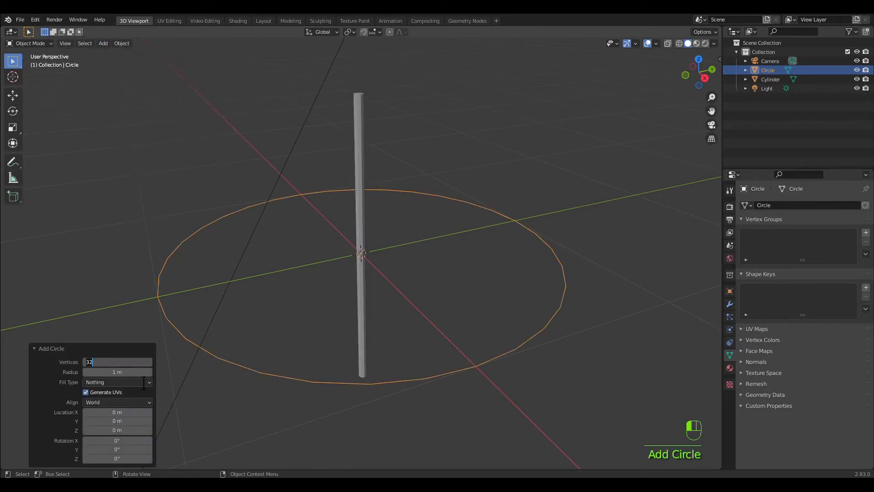
text(8)
key(Tab)
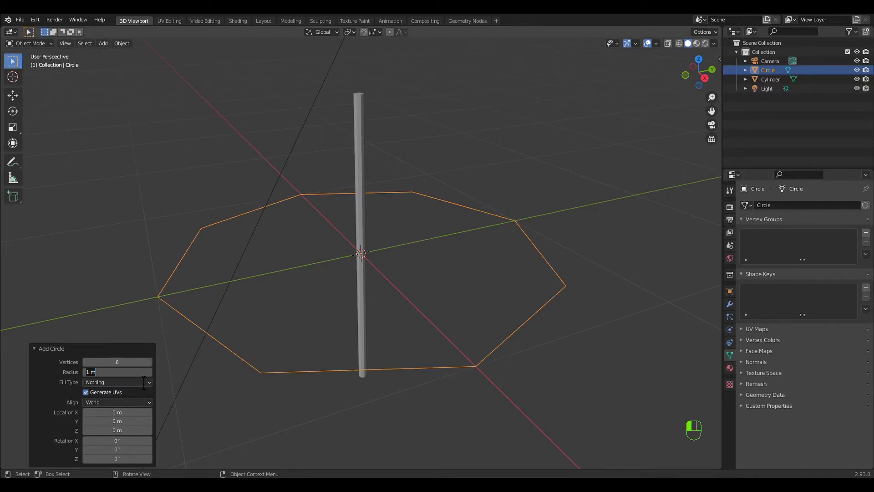
text(4cm)
key(Return)
click(135, 382)
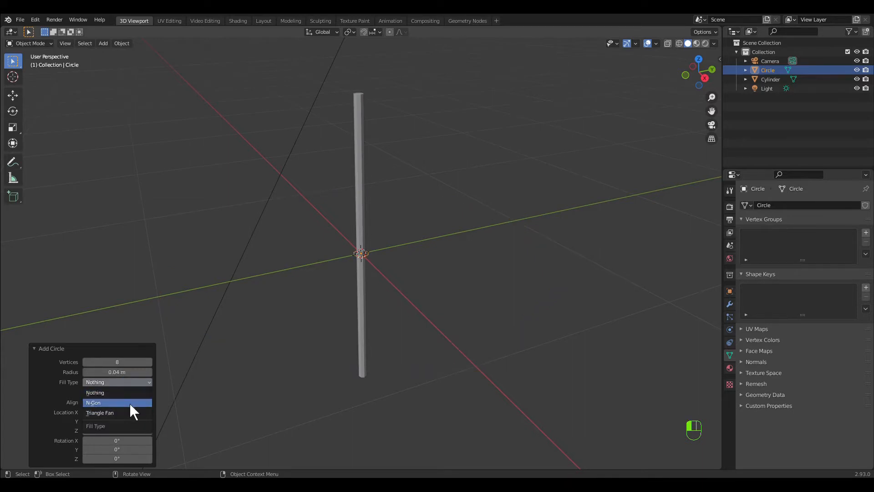
click(131, 403)
key(q)
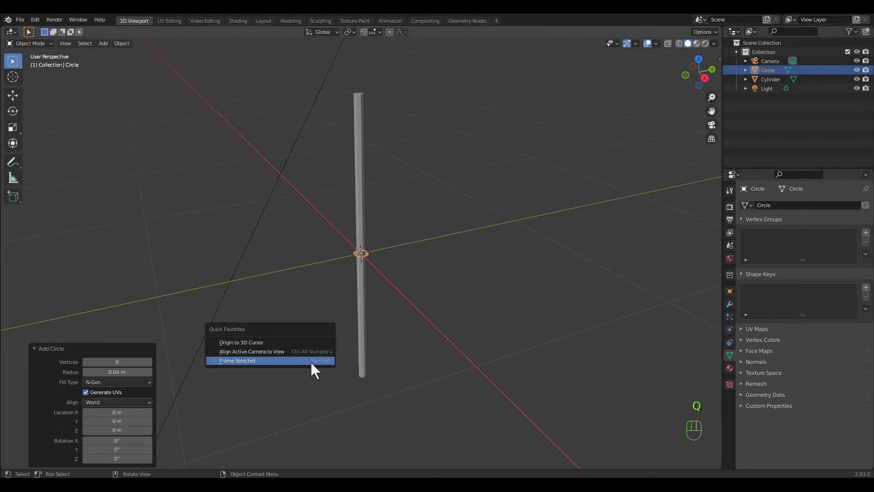
click(312, 362)
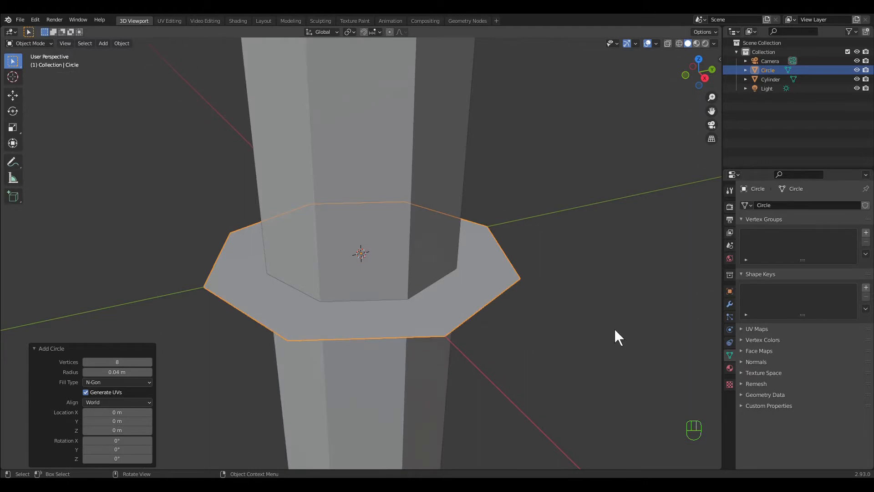
Move the circle about 0.796 m down along the Z axis to the lower end of the thin cylinder.
scroll(546, 333, down, 6)
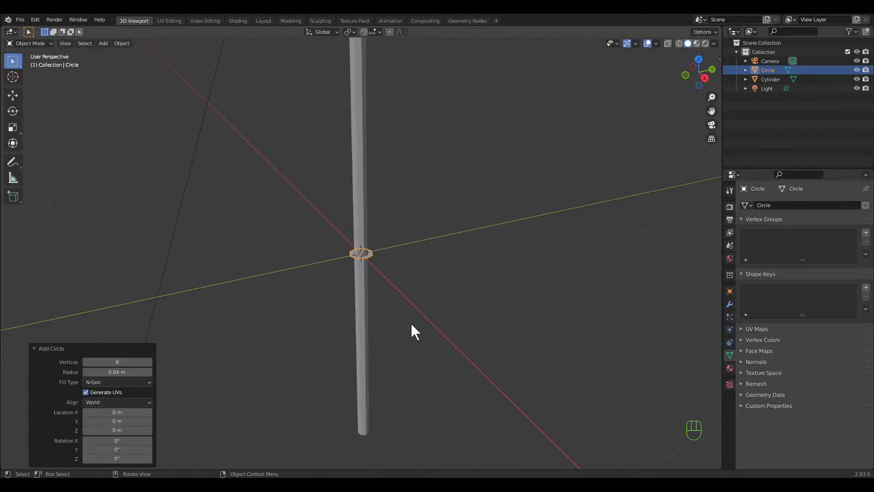
key(g)
key(z)
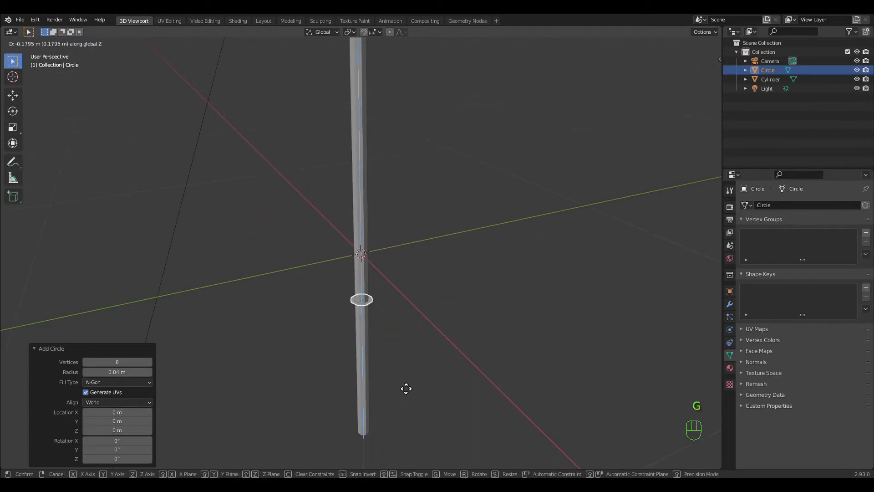
click(395, 70)
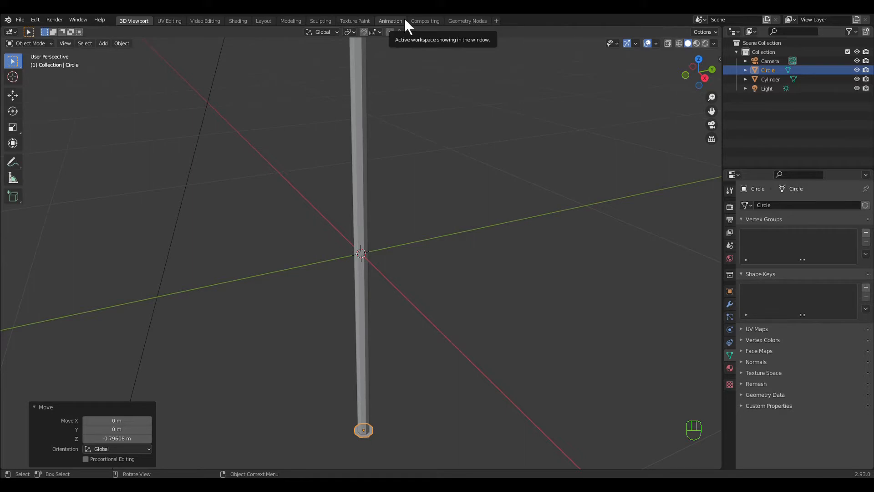
key(r)
key(x)
key(1)
key(8)
click(404, 20)
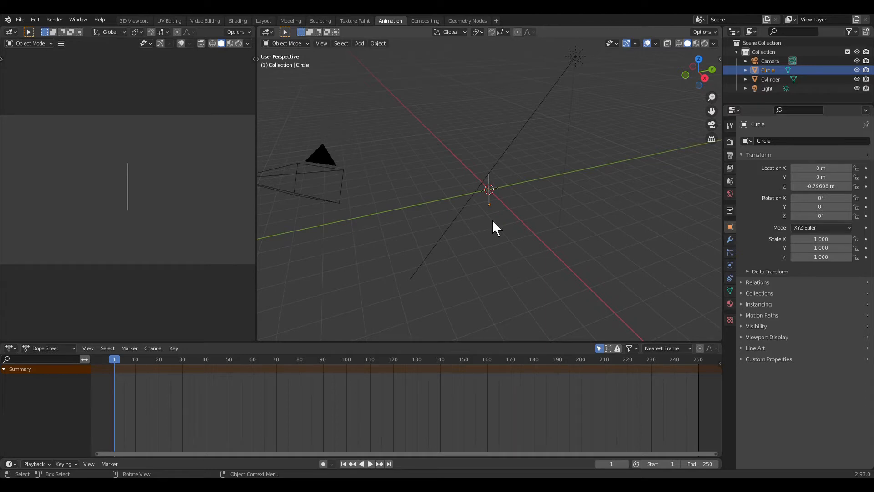
Switch to the Layout workspace and flip the circle upside down by rotating it 180° about the X axis.
click(267, 20)
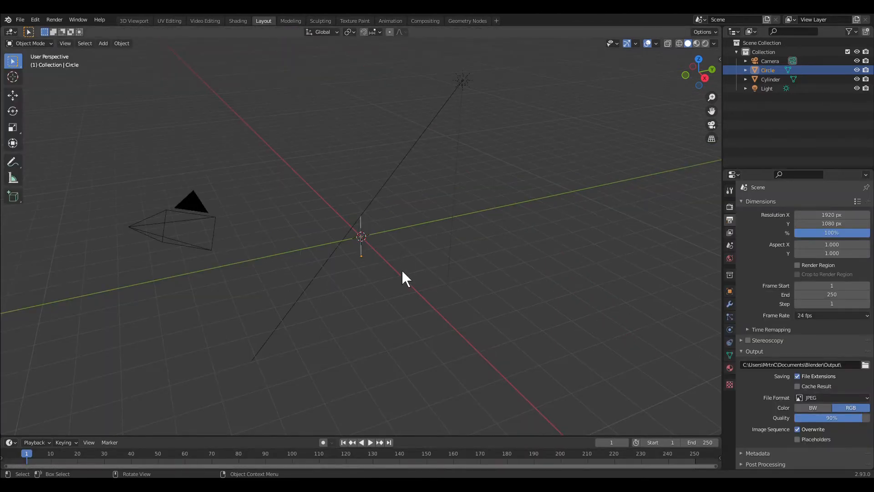
text(rx18)
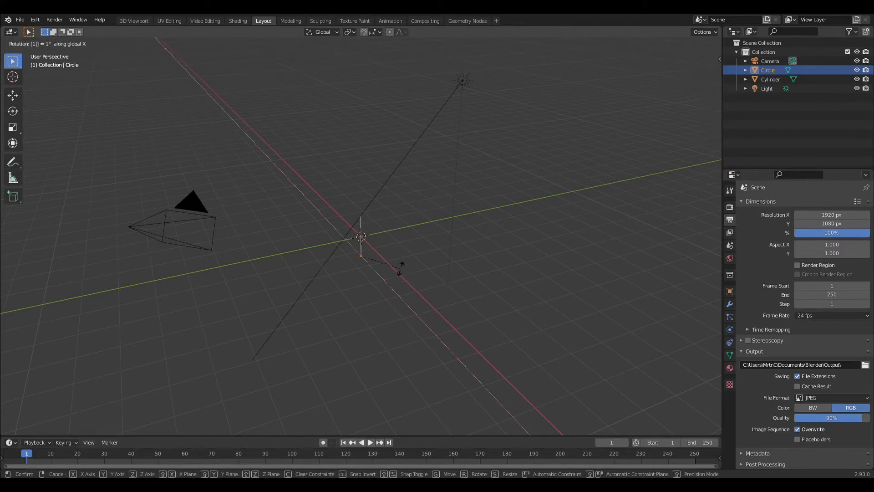
key(Return)
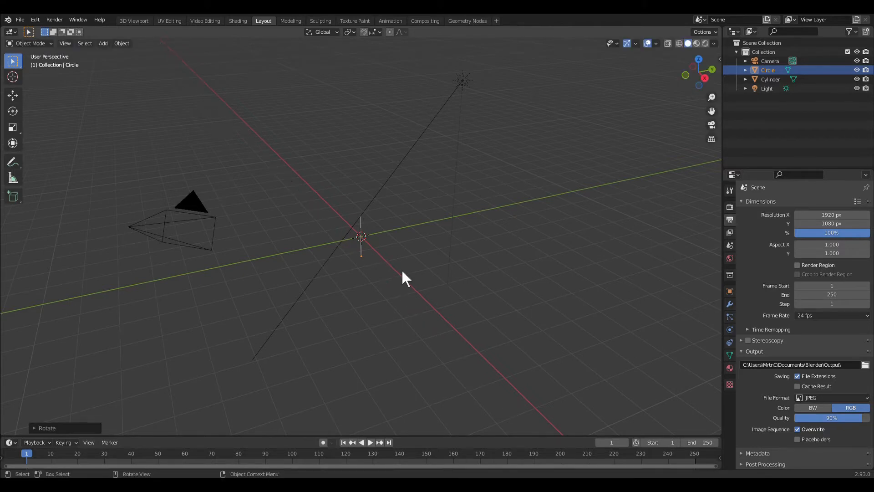
Add a particle system of type Hair to the circle at the handle's lower end.
scroll(361, 280, up, 8)
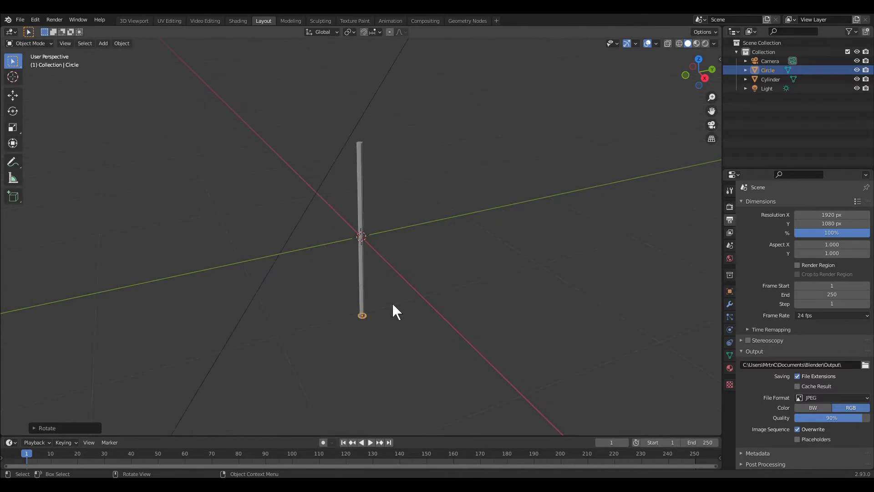
scroll(449, 388, up, 4)
shift+middle_drag(427, 406, 427, 355)
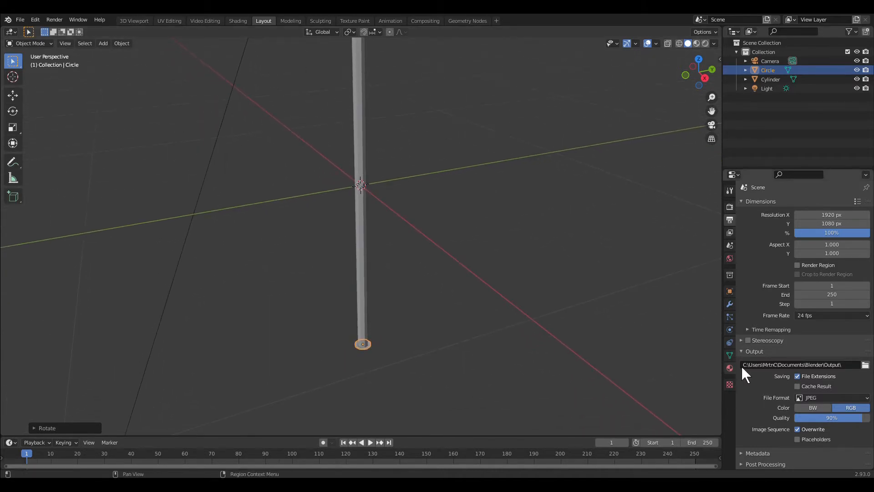
click(729, 321)
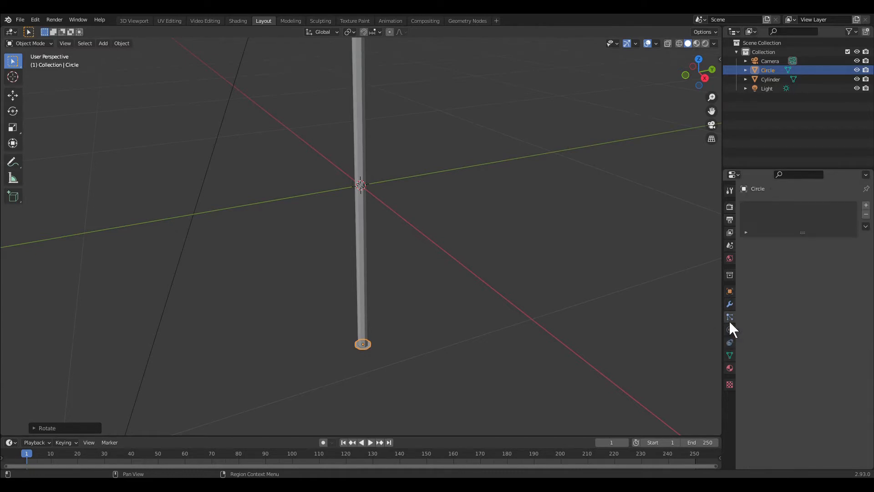
click(866, 206)
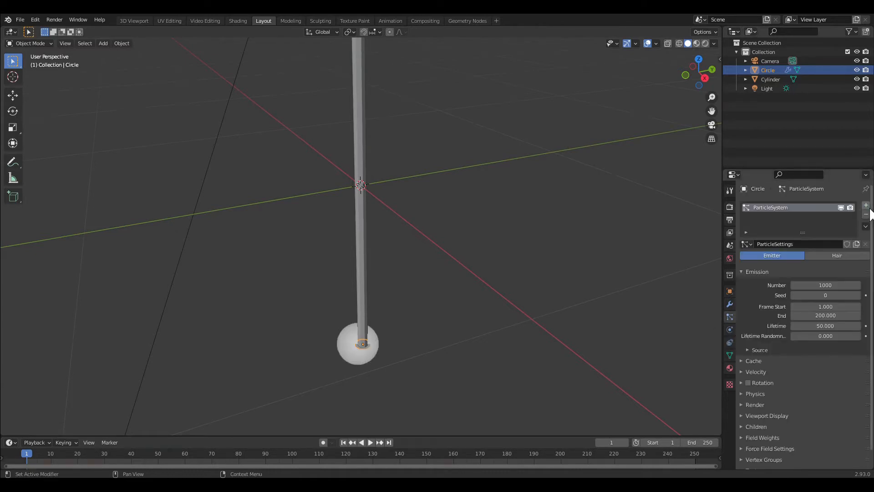
click(838, 254)
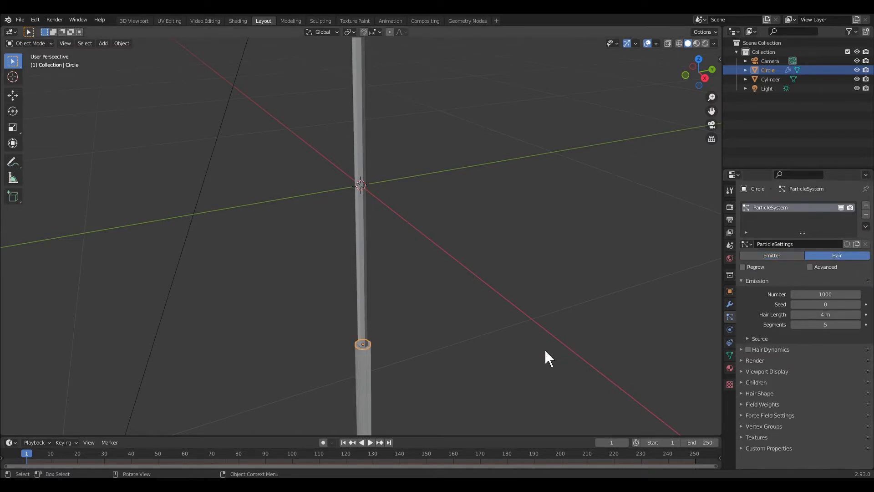
Set the circle's hair particle number to 100 and the hair length to 0.4 m.
middle_drag(521, 397, 469, 299)
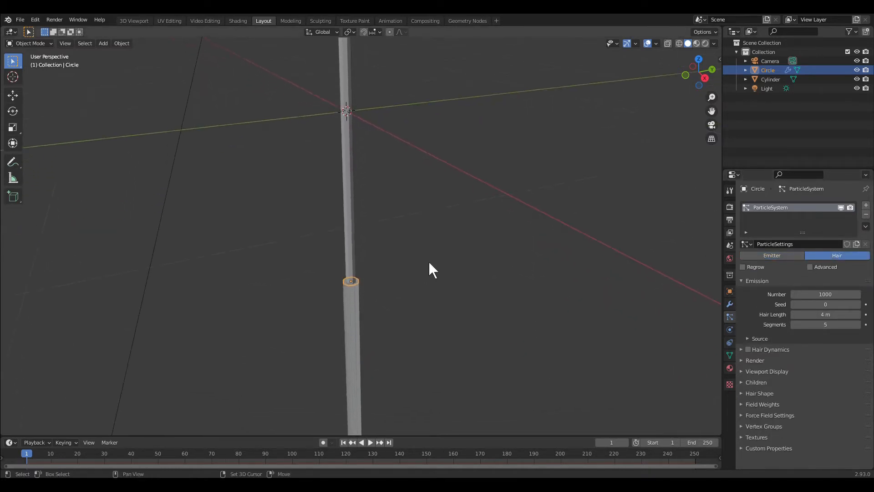
click(826, 295)
text(100)
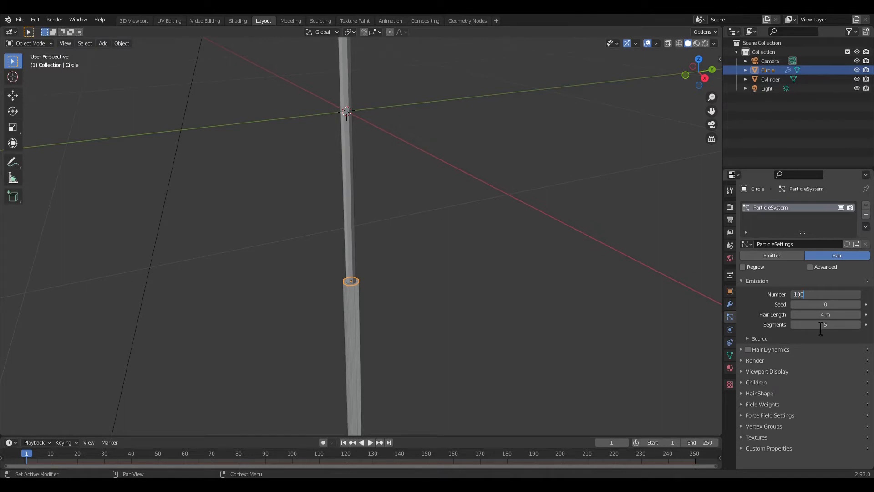
key(Return)
click(822, 315)
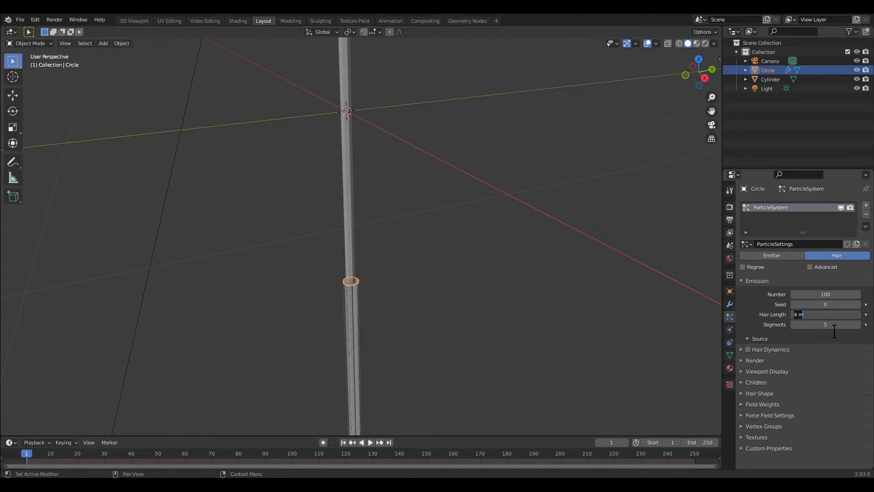
text(.4)
key(Return)
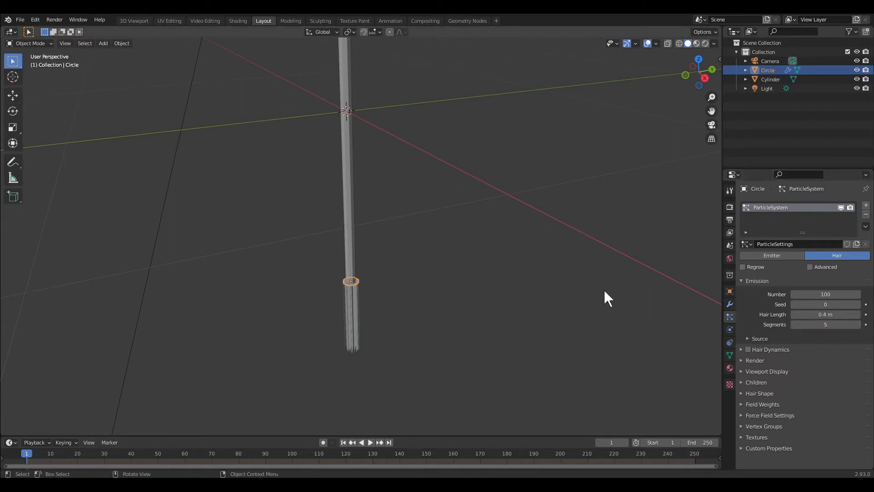
Preview the hair strands in Rendered viewport shading with the render engine set to Cycles.
scroll(348, 363, up, 3)
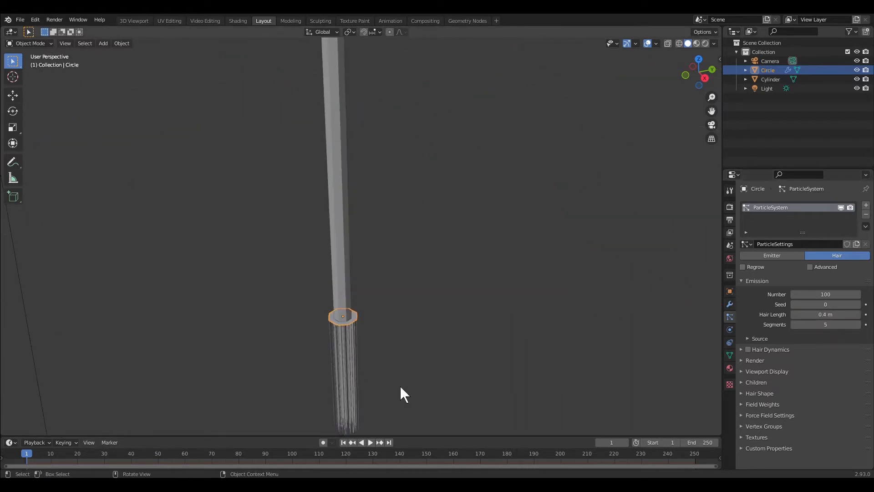
shift+middle_drag(400, 384, 438, 230)
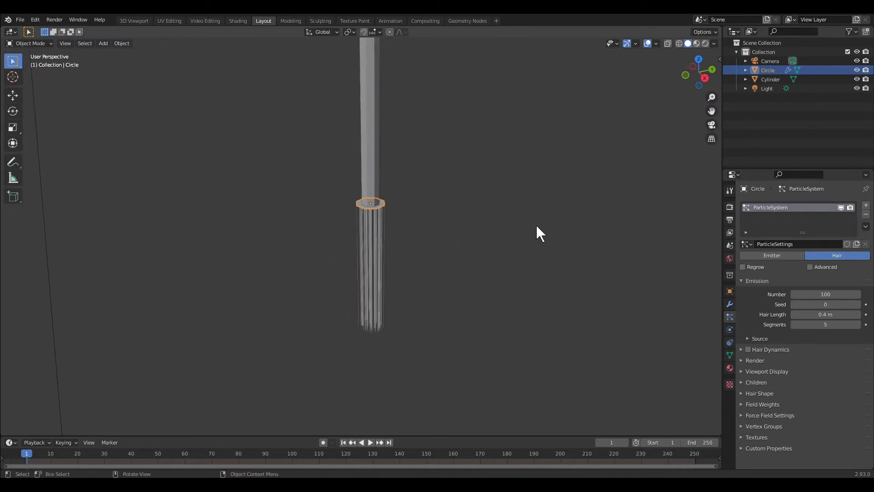
scroll(417, 308, up, 1)
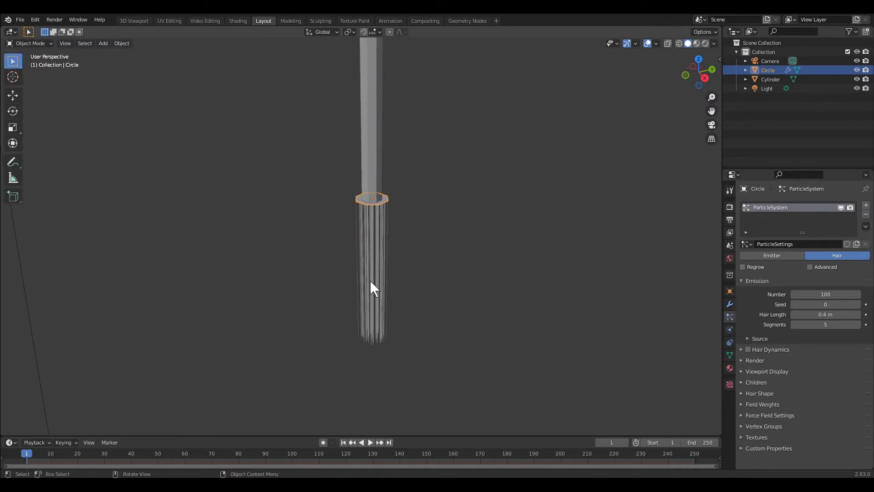
click(709, 45)
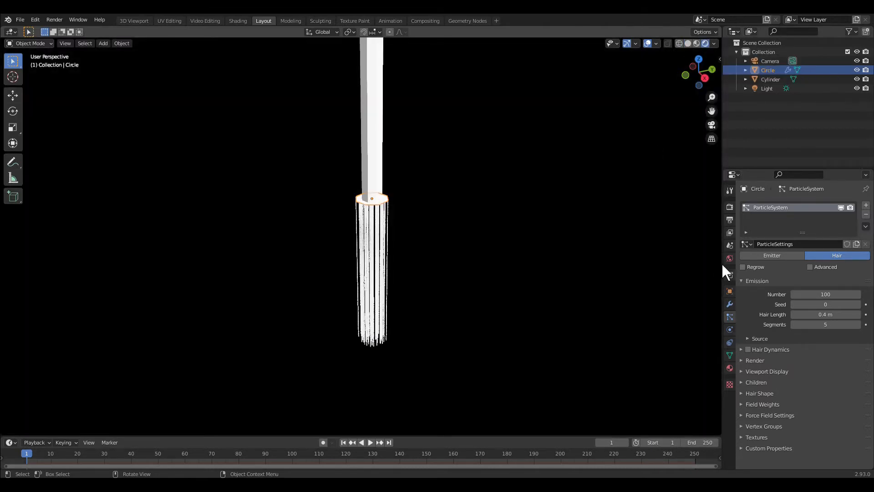
click(730, 207)
click(809, 206)
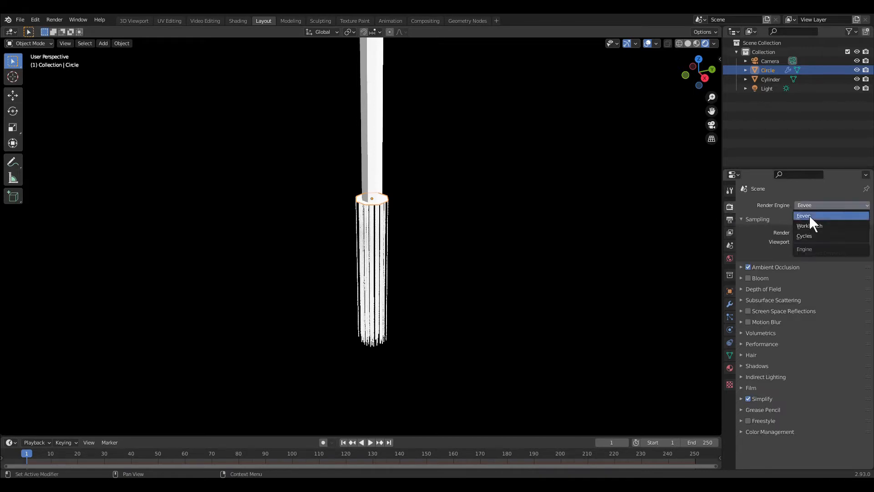
click(813, 237)
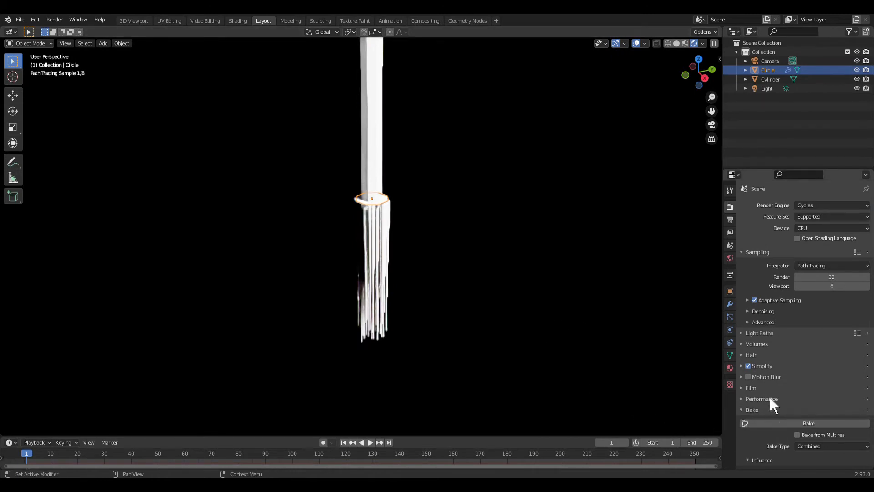
scroll(773, 405, down, 1)
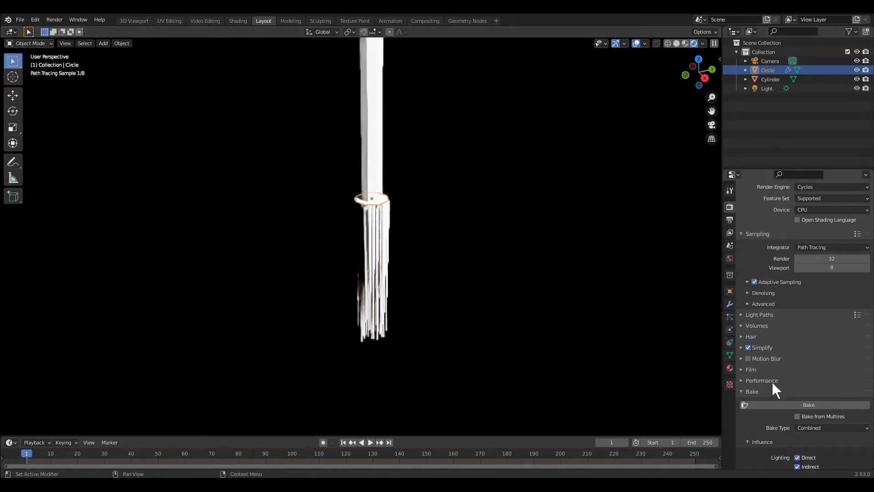
In the particle system's hair shape, set the root diameter to 2 mm and the diameter scale to 1, and disable Close Tip.
click(731, 317)
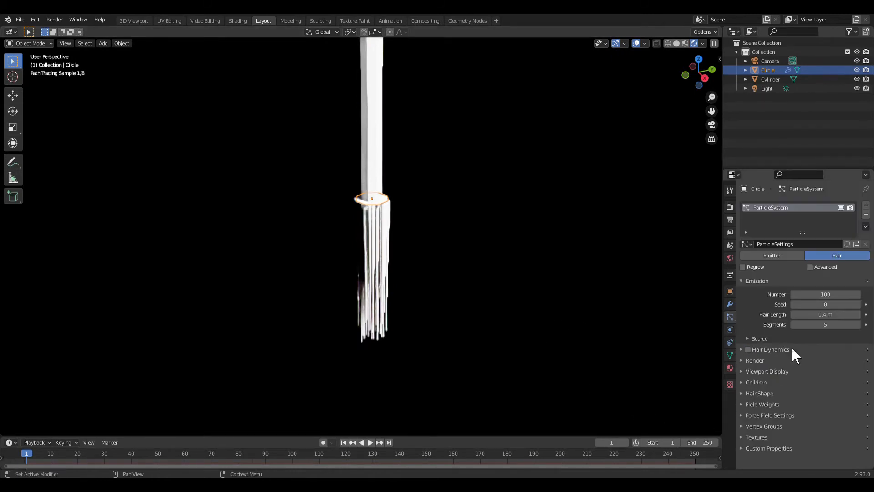
click(743, 394)
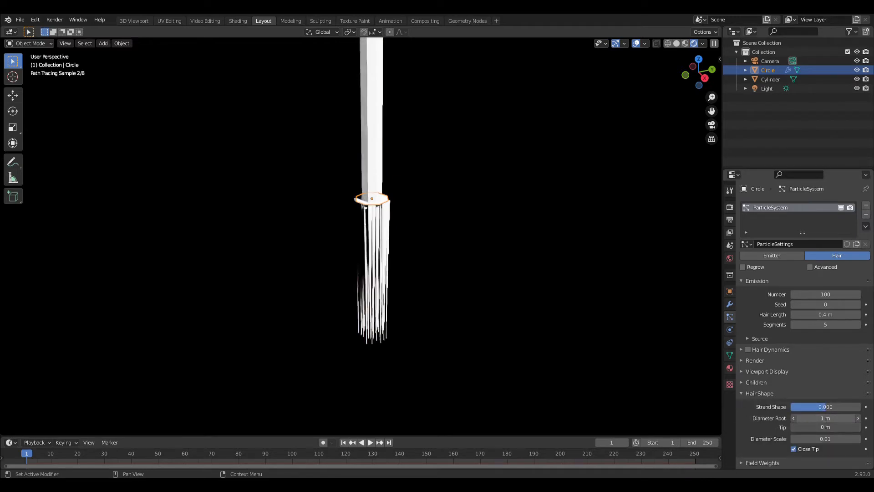
click(826, 418)
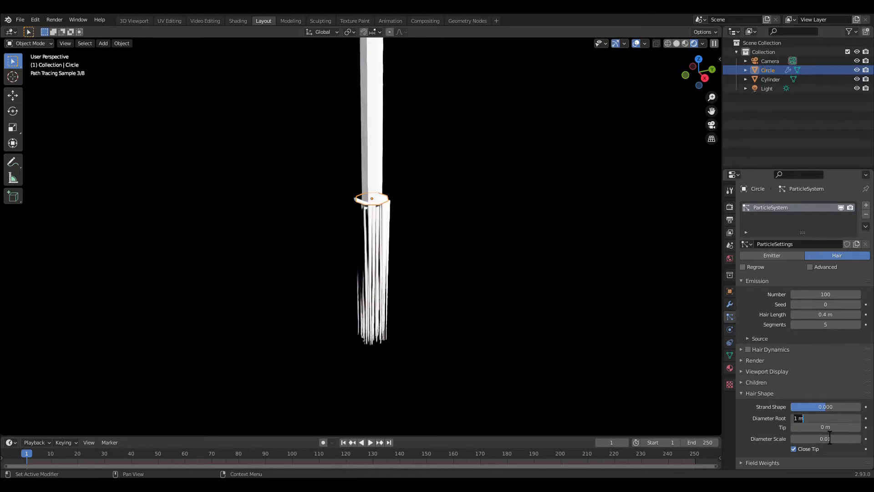
text(2mm)
click(820, 440)
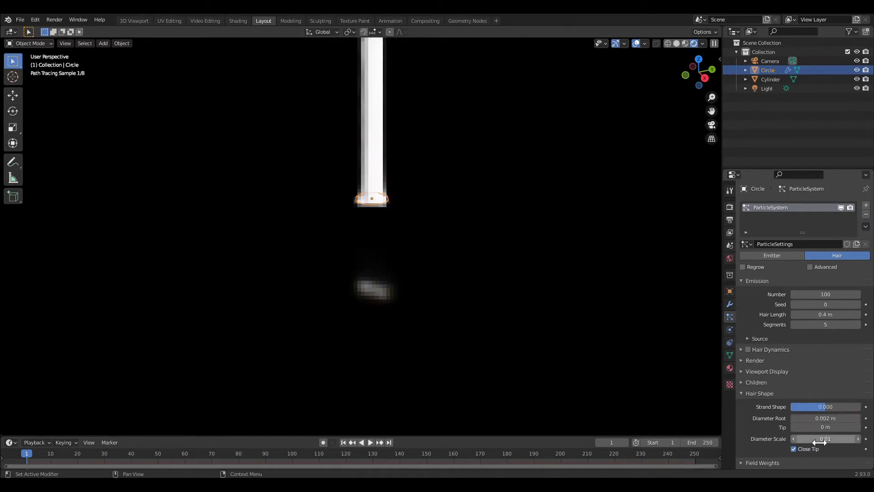
text(1)
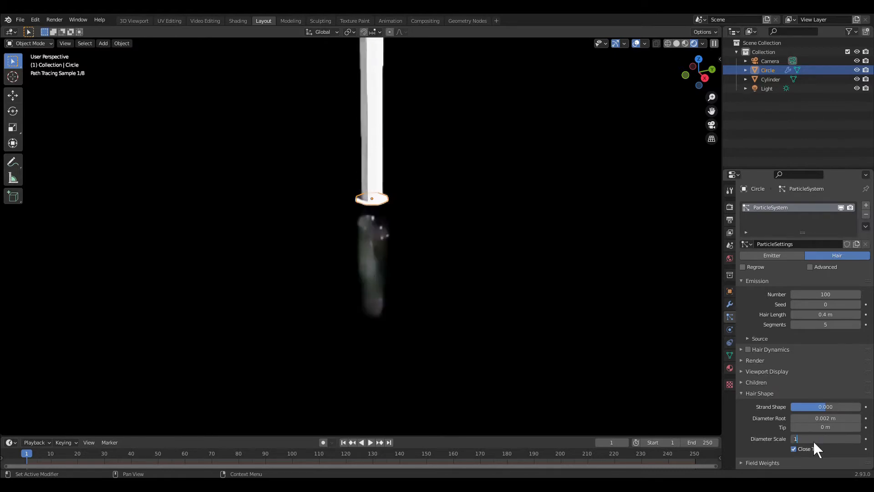
key(Return)
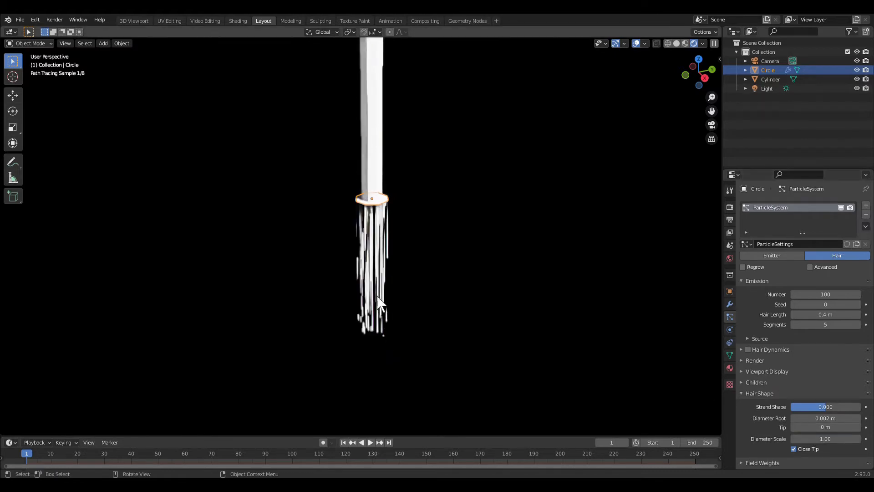
click(794, 449)
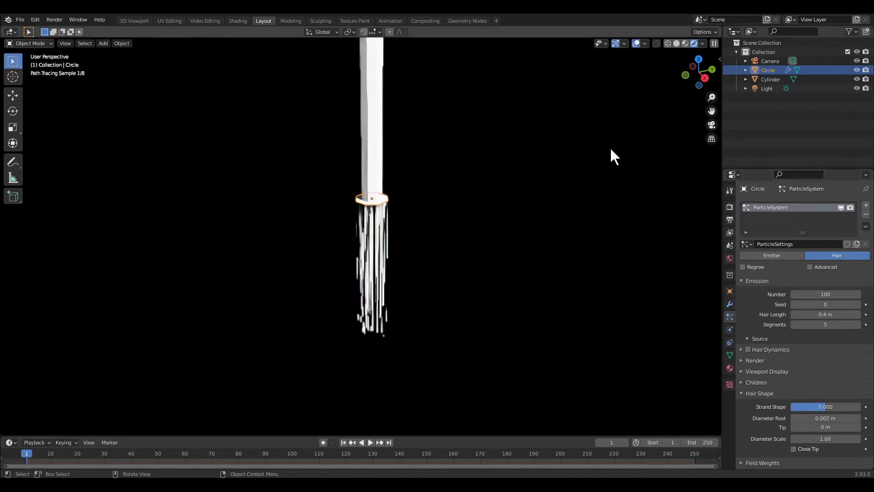
Set the render engine back to Eevee and the viewport shading to Solid.
click(730, 208)
click(811, 207)
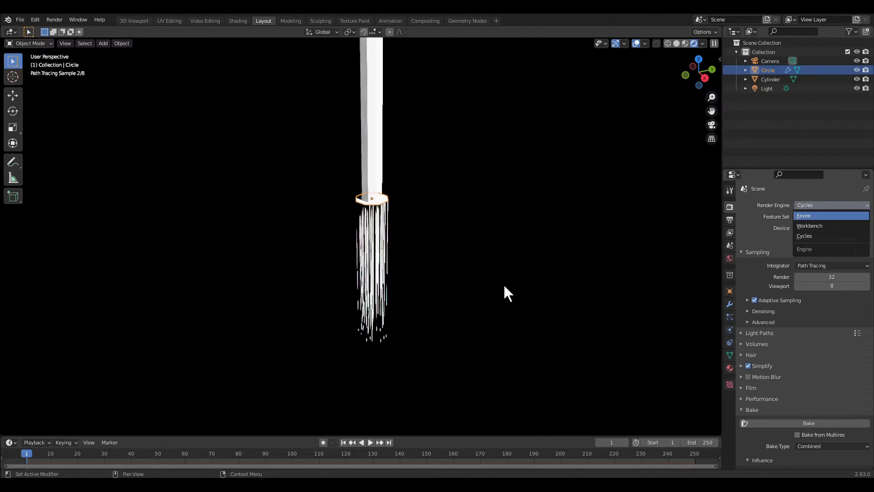
key(Return)
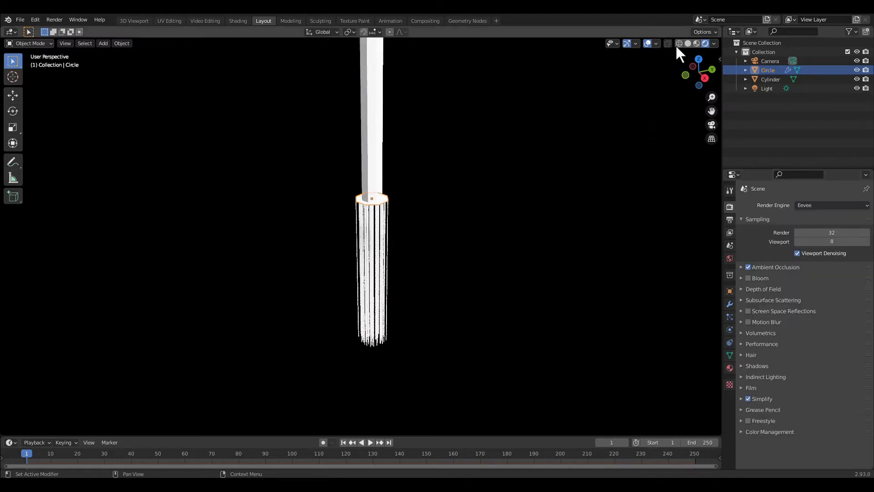
click(689, 44)
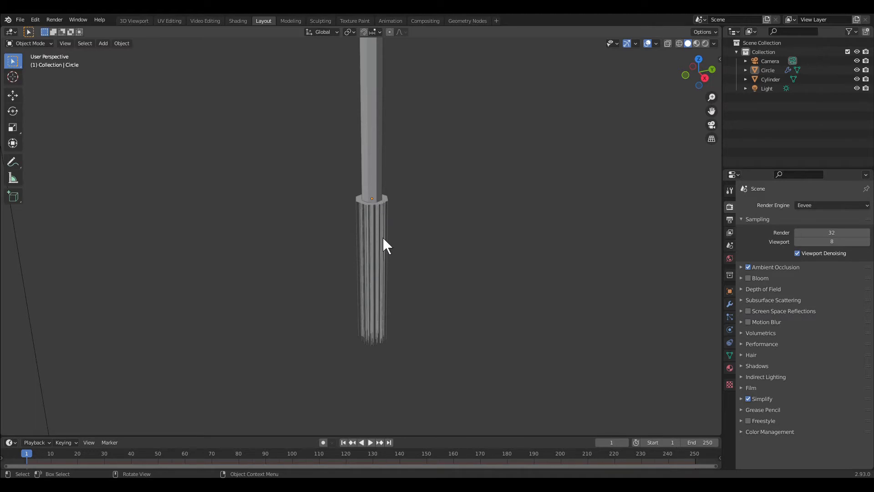
Duplicate the bristle-emitting circle in place and rotate the copy 180° about the global X axis.
click(383, 209)
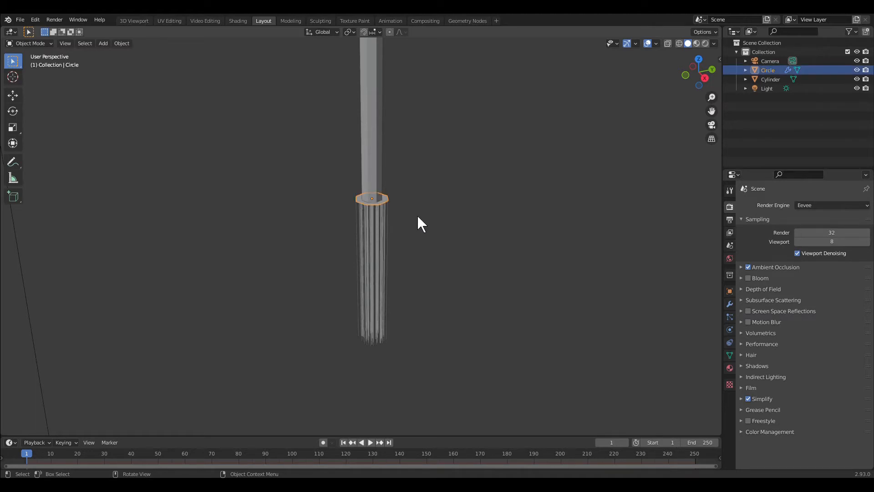
right_click(381, 202)
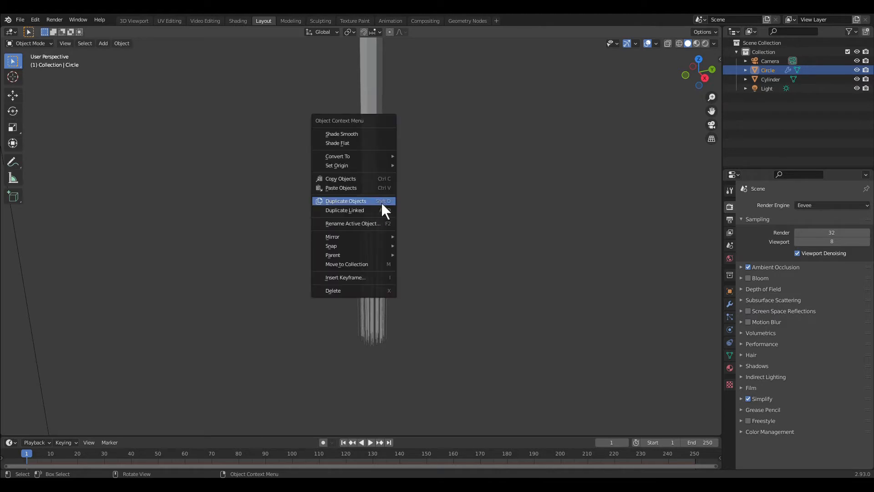
click(359, 201)
key(r)
text(x180)
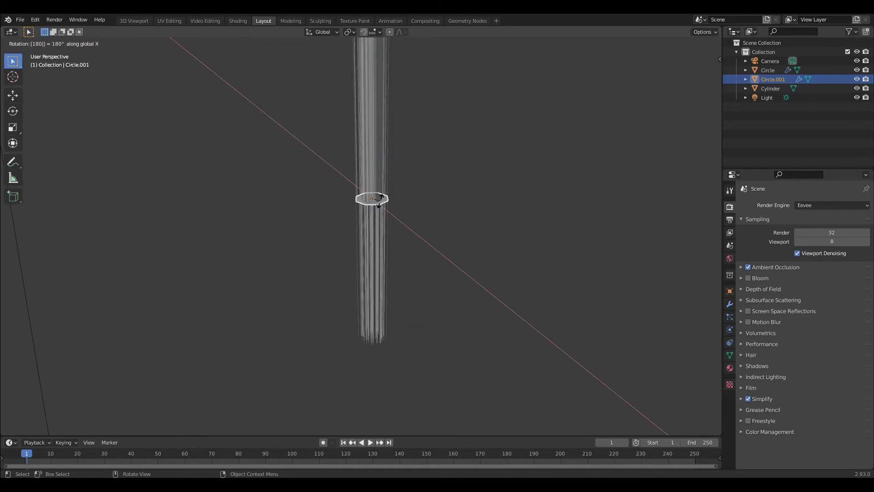
key(Return)
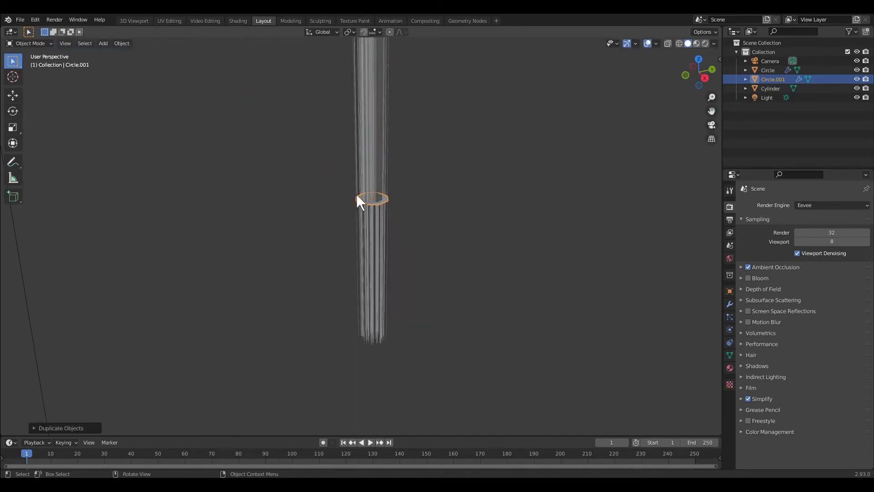
Add a mesh cylinder with 16 vertices, a radius of 4.5 cm and a depth of 100 cm.
click(110, 42)
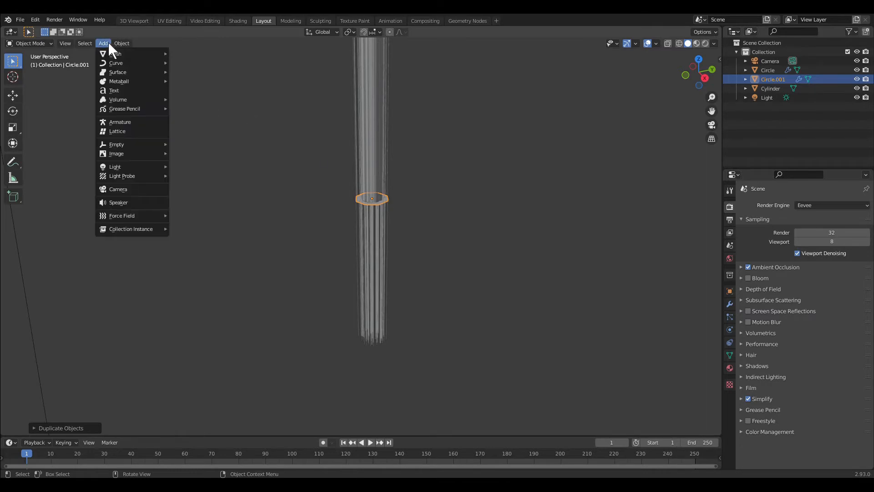
mouse_move(115, 54)
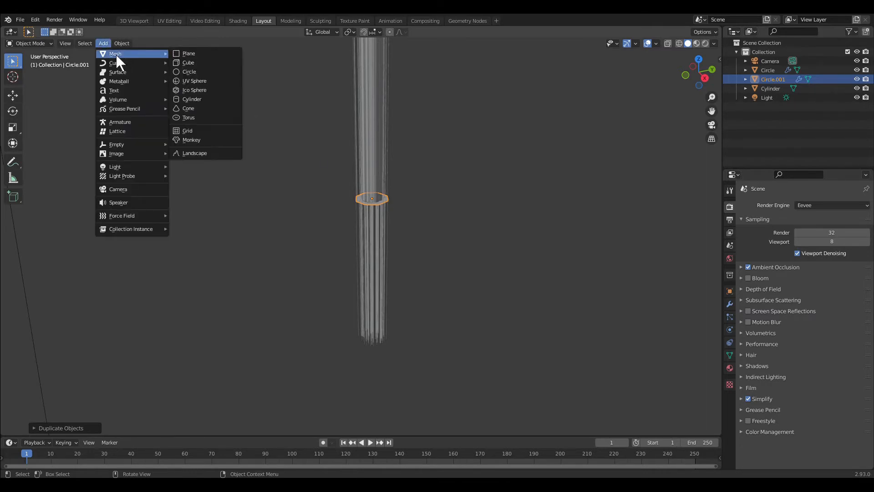
click(192, 99)
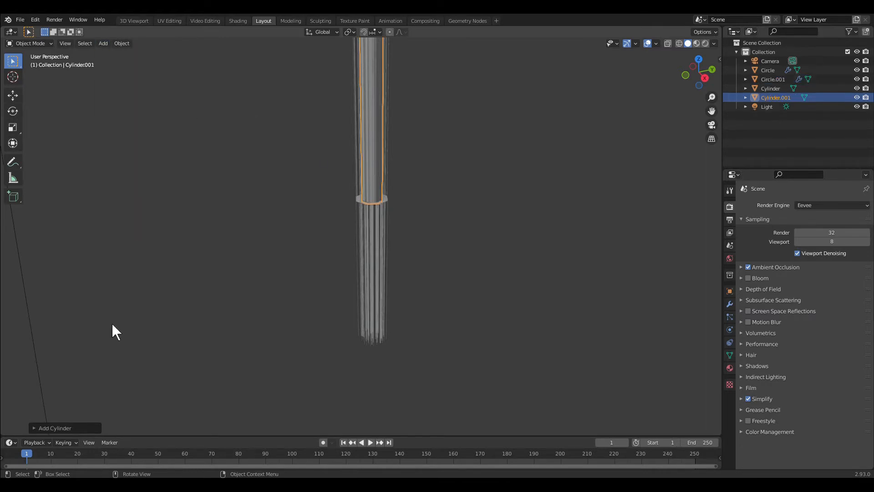
click(69, 429)
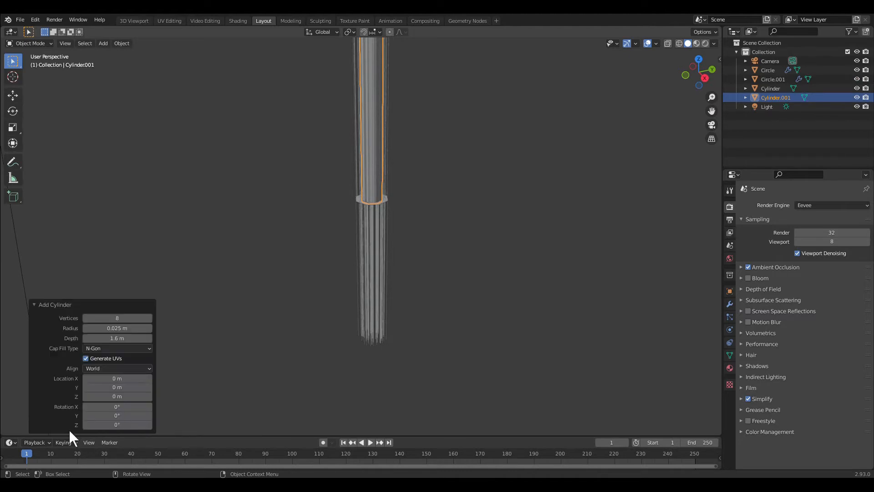
click(129, 319)
text(16)
key(Tab)
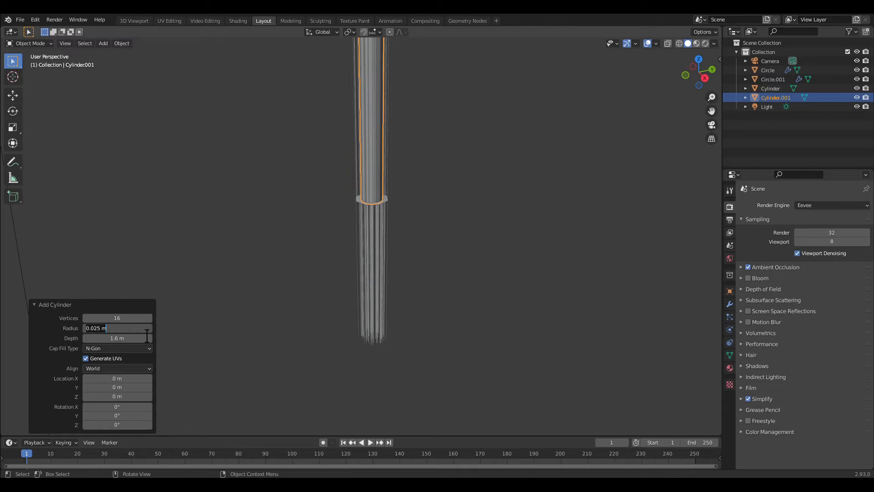
text(4.5cm)
key(Tab)
text(100cm)
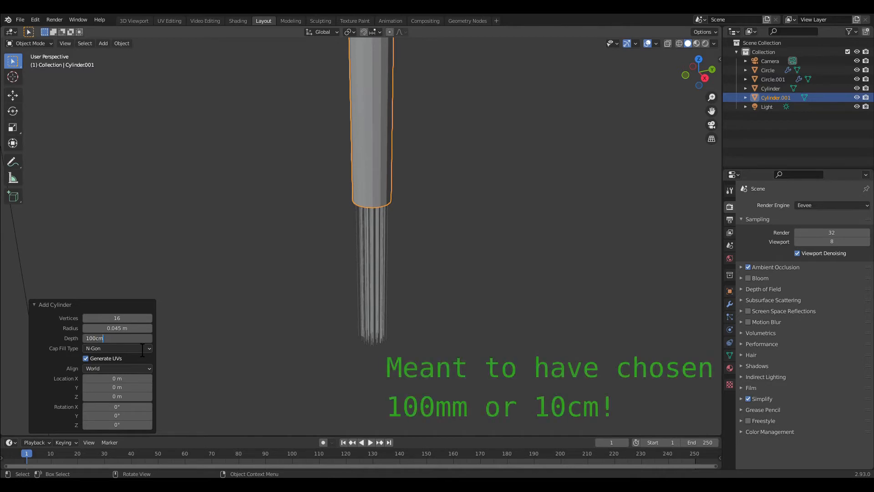
key(Return)
Move the new cylinder about 0.454 m down along Z and scale it along Z by about 0.082 into a short collar.
key(g)
key(z)
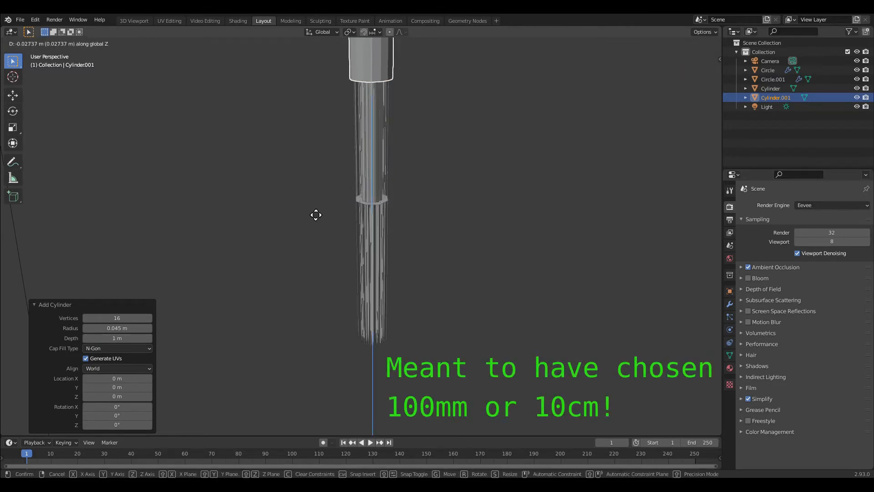
click(335, 57)
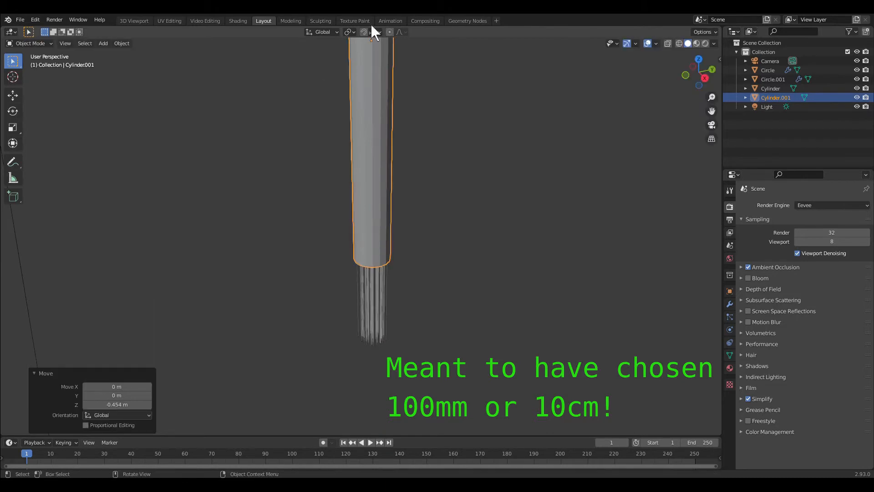
scroll(547, 155, down, 5)
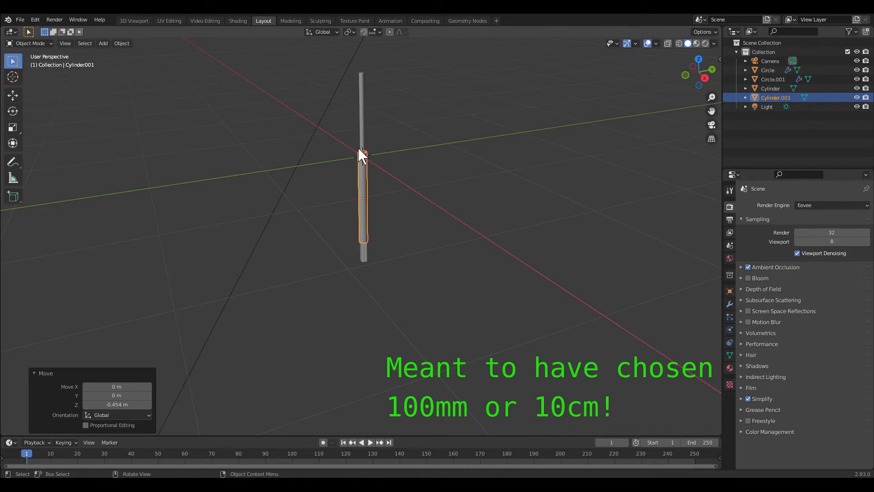
key(s)
key(z)
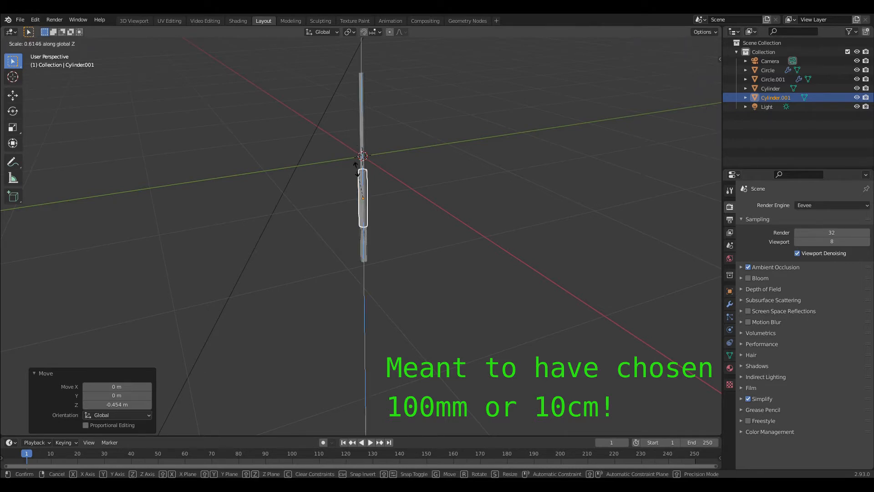
click(362, 198)
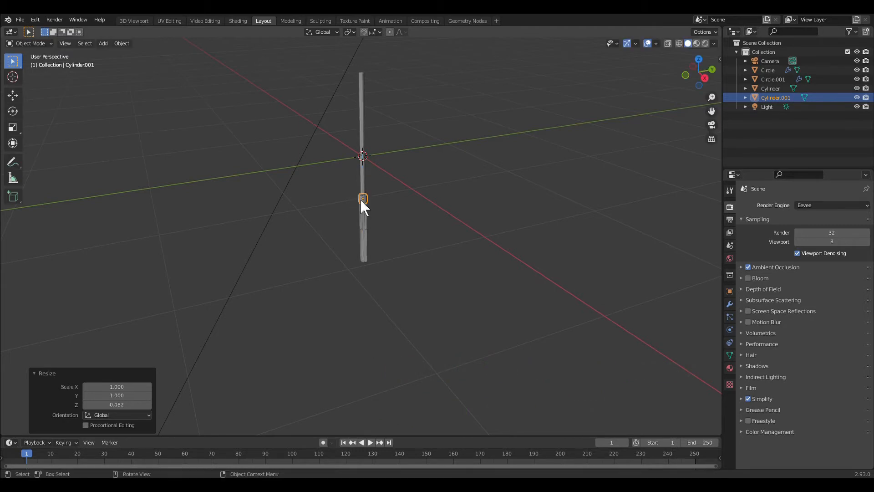
Move the short collar about 0.342 m down along Z so it wraps around the two bristle circles.
scroll(406, 215, up, 6)
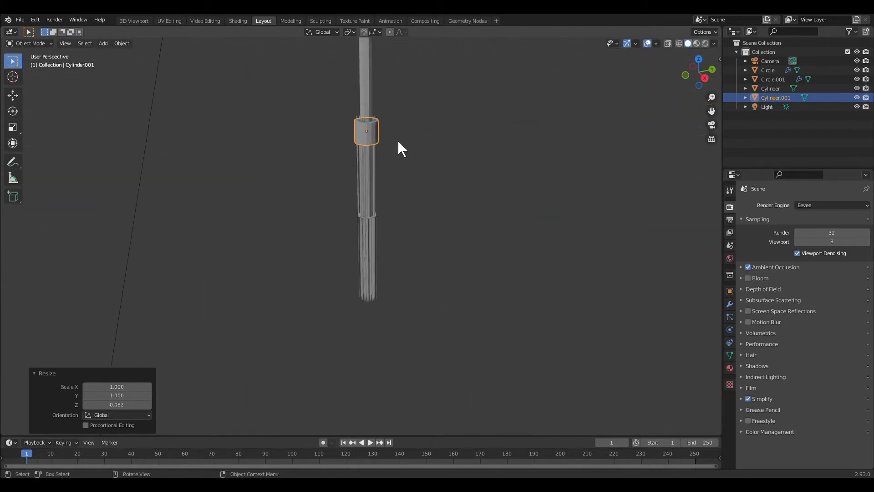
key(g)
key(z)
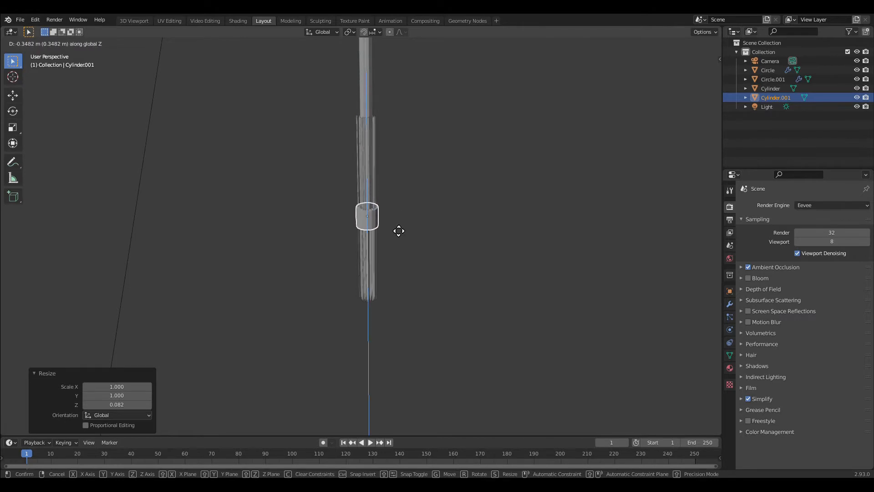
click(393, 224)
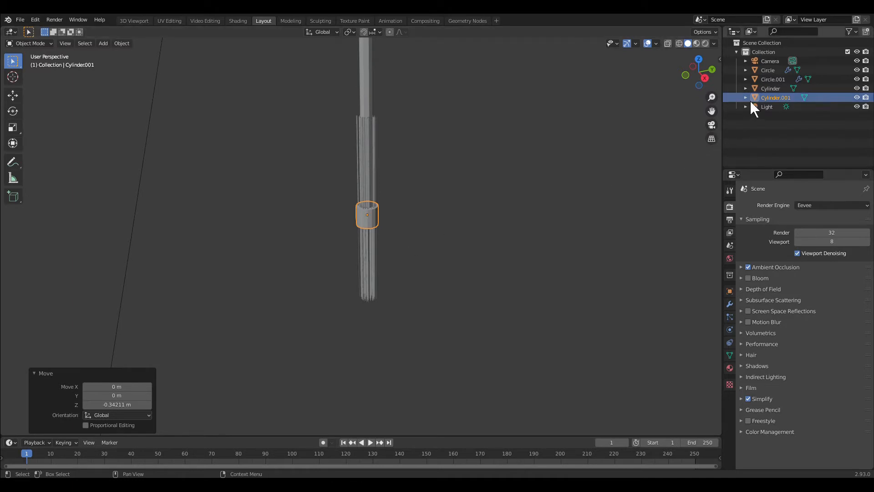
Put the original circle in Particle Edit mode and comb its lower bristles from several sides into a slightly bulging shape.
click(773, 73)
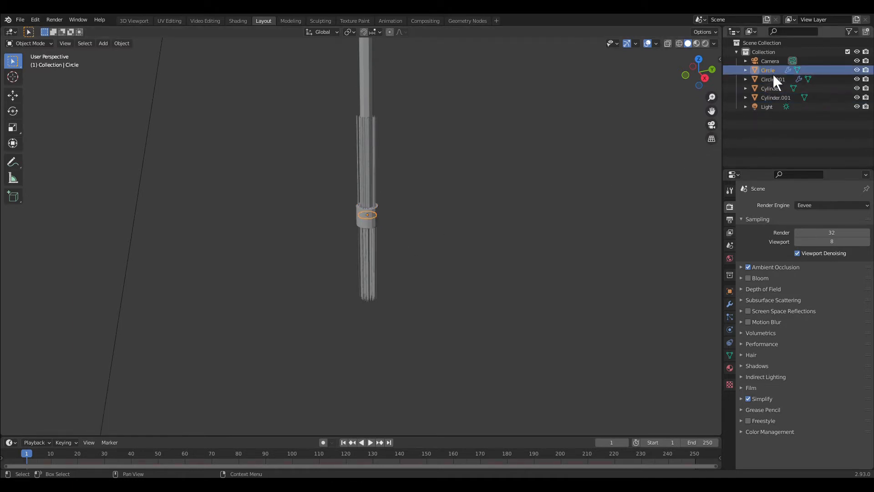
click(20, 43)
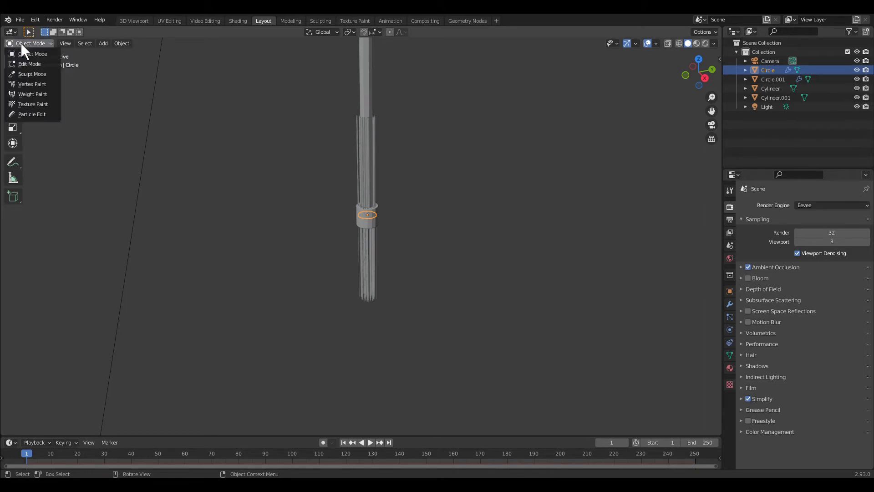
click(35, 116)
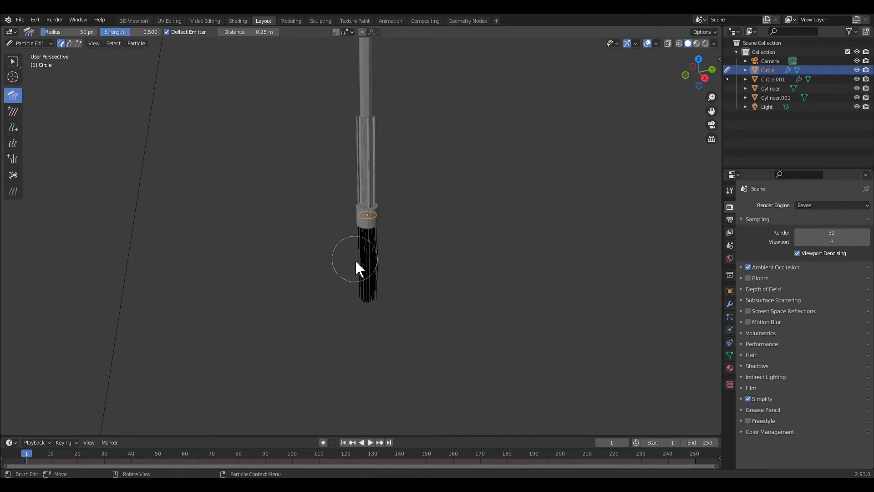
middle_drag(420, 271, 445, 277)
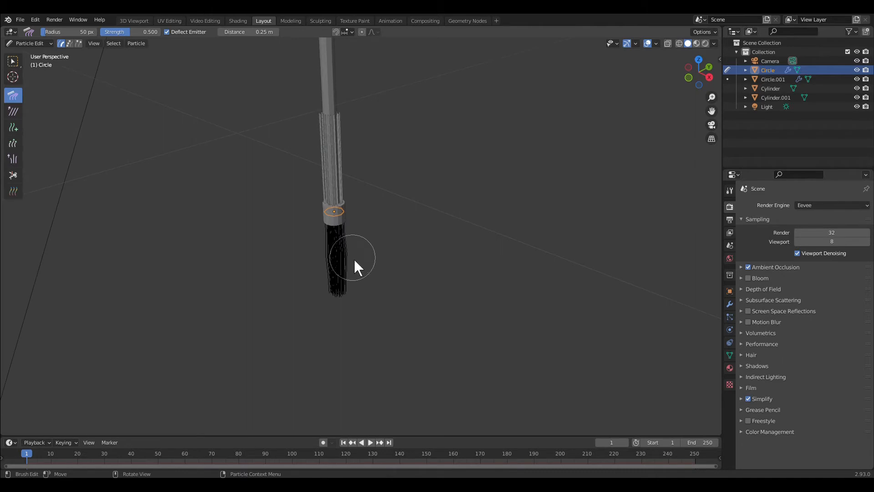
middle_drag(406, 290, 440, 298)
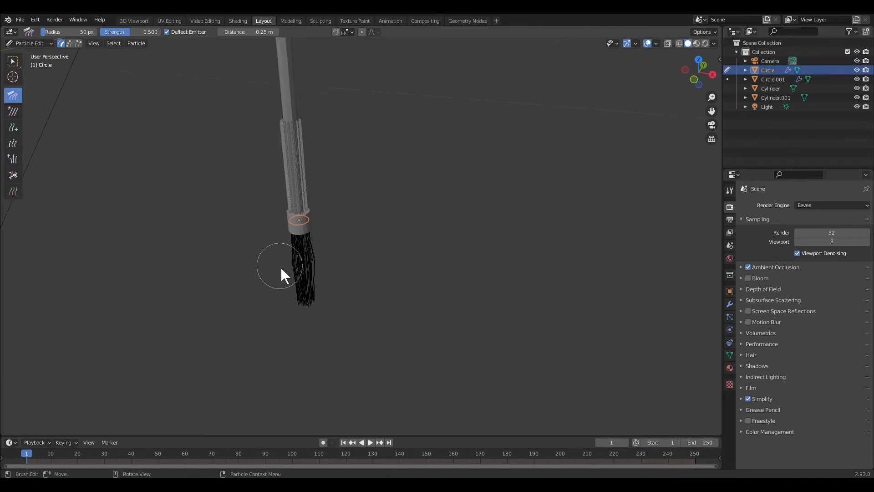
middle_drag(358, 291, 373, 294)
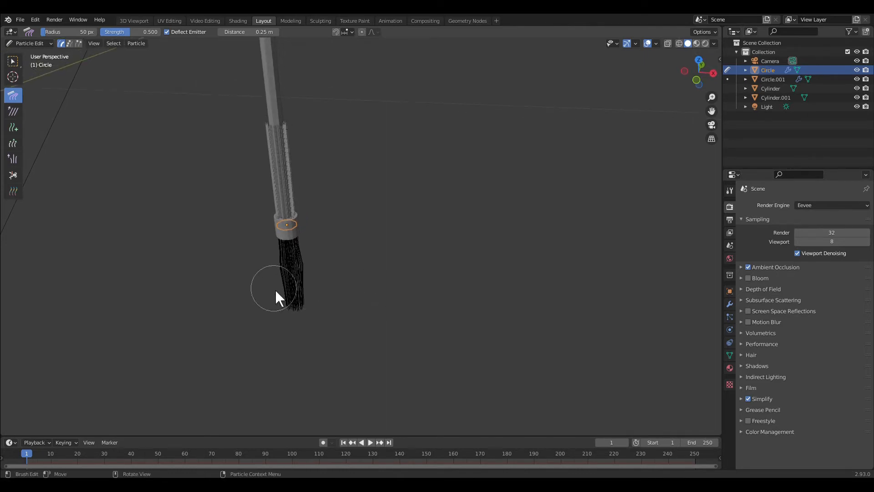
mouse_move(273, 289)
middle_down()
mouse_move(378, 310)
mouse_move(354, 308)
mouse_move(351, 276)
middle_up()
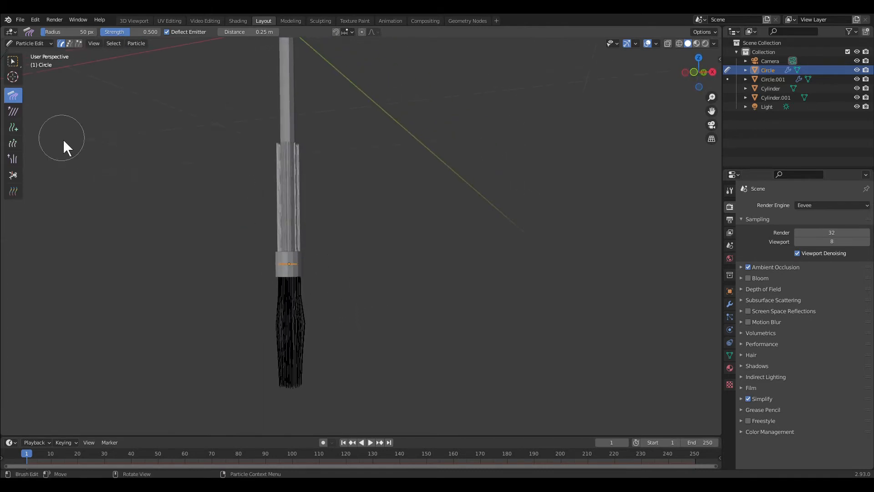
Trim the tips of the lower bristles with the Cut brush and comb their sides further into an outward bulge.
click(15, 175)
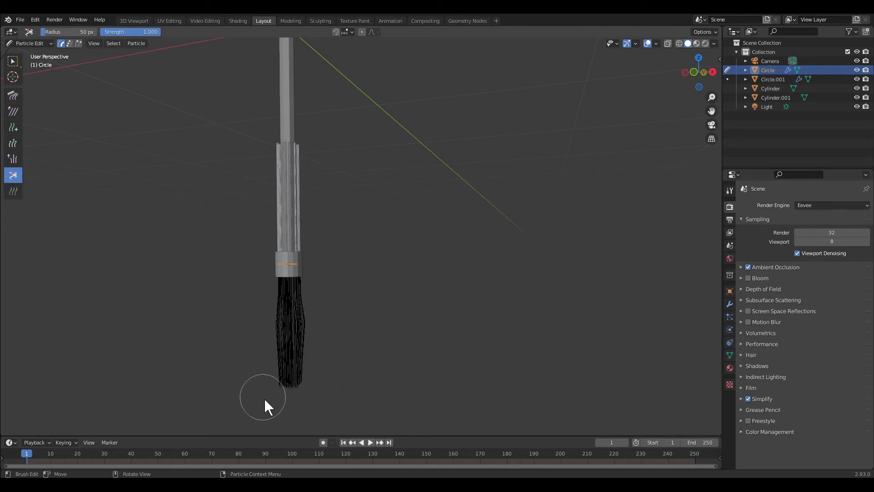
mouse_move(361, 392)
middle_down()
mouse_move(396, 393)
mouse_move(365, 396)
middle_up()
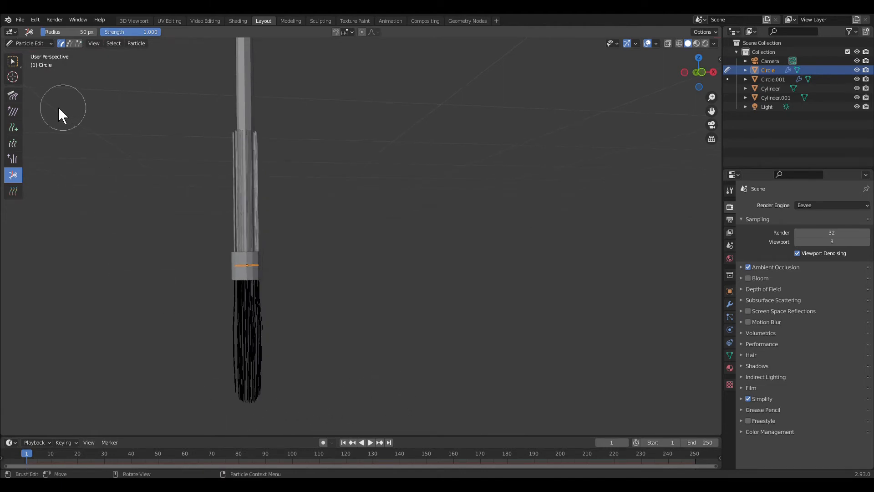
click(12, 96)
drag(269, 320, 233, 321)
mouse_move(304, 349)
middle_down()
mouse_move(323, 346)
mouse_move(259, 347)
middle_up()
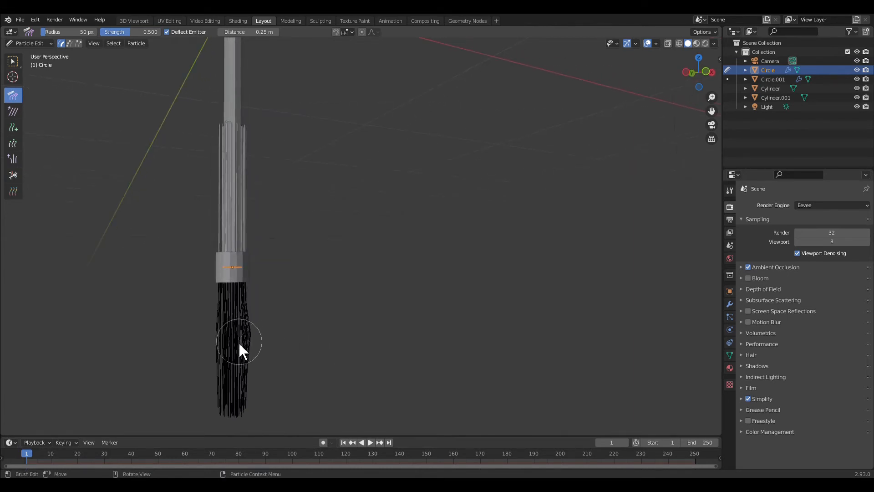
drag(213, 339, 210, 339)
middle_drag(280, 349, 317, 355)
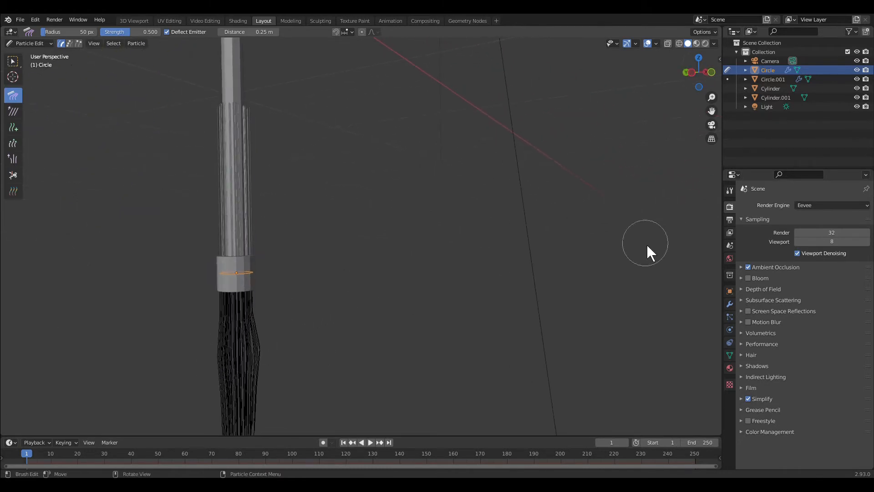
Put the duplicated circle in Particle Edit mode and cut its upper bristles to a bit under half their length.
click(28, 47)
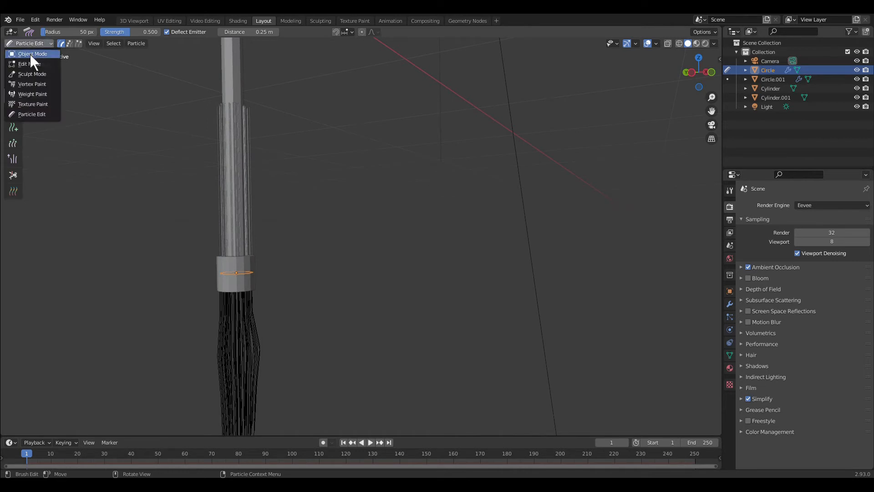
click(29, 54)
click(768, 81)
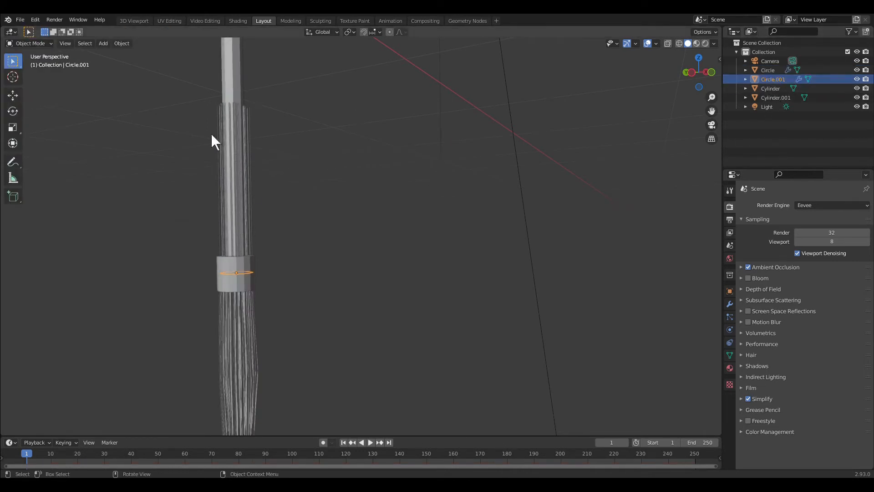
click(32, 44)
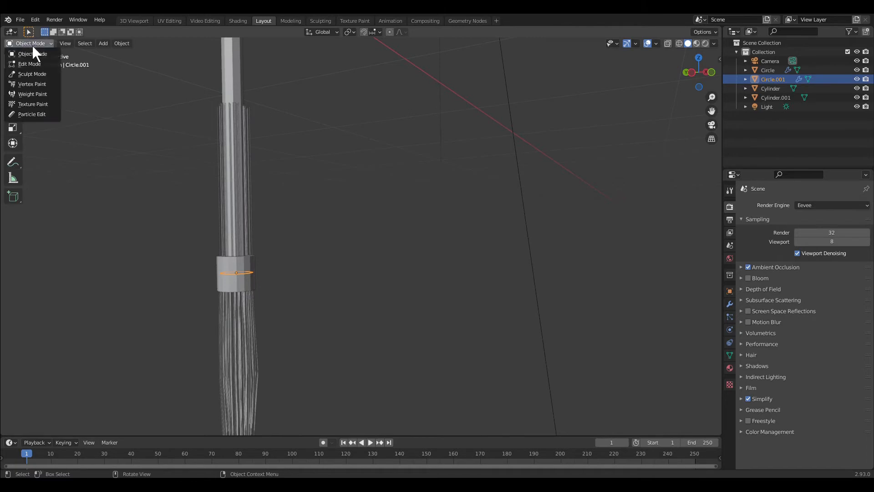
click(43, 119)
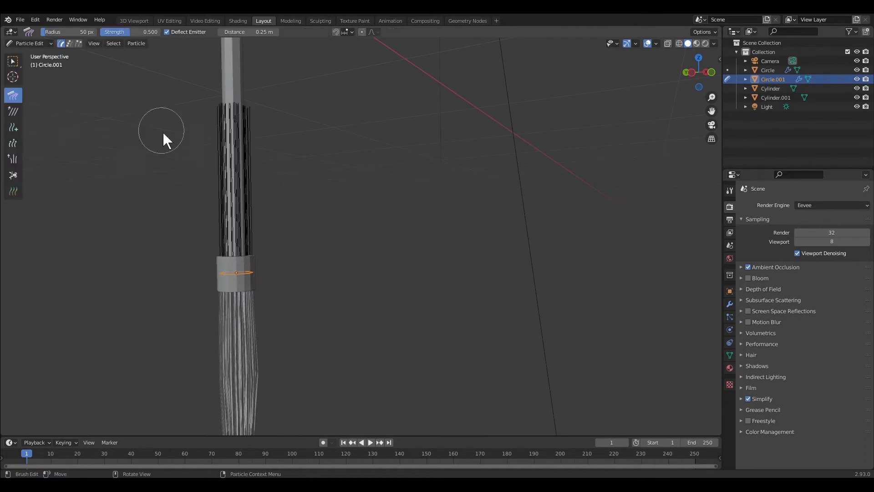
click(13, 176)
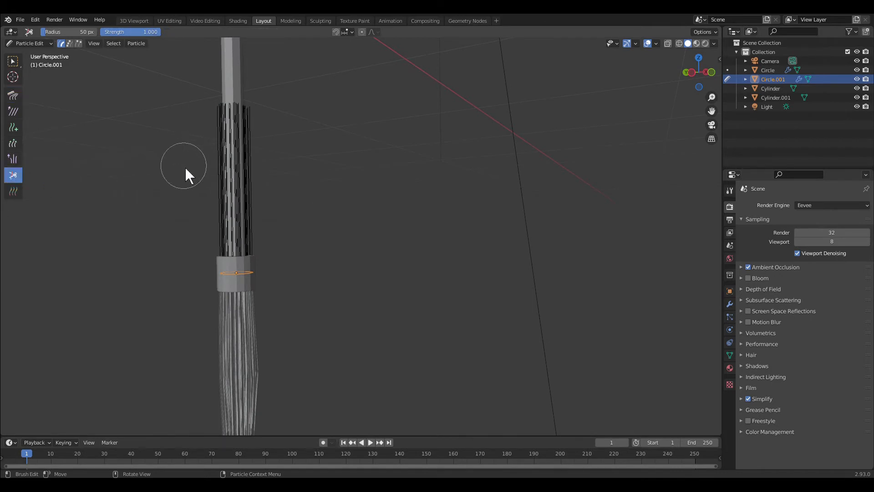
drag(192, 181, 249, 184)
middle_drag(348, 238, 412, 239)
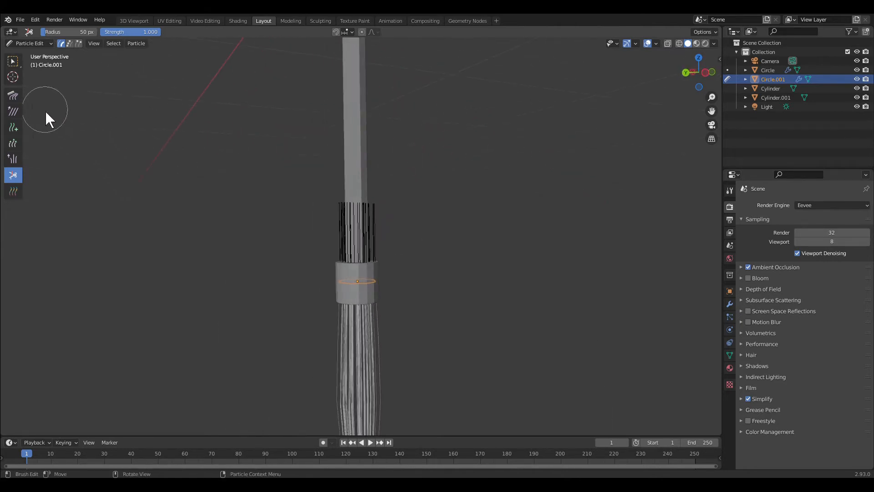
Choose the Comb brush for the upper bristles, and return the duplicated circle to Object Mode to review the whole broom.
click(12, 99)
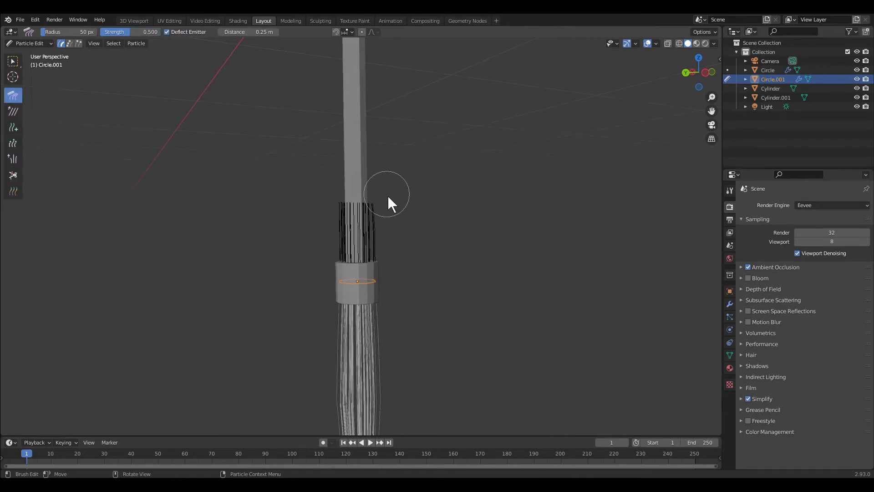
mouse_move(455, 242)
middle_down()
mouse_move(506, 253)
mouse_move(515, 232)
middle_up()
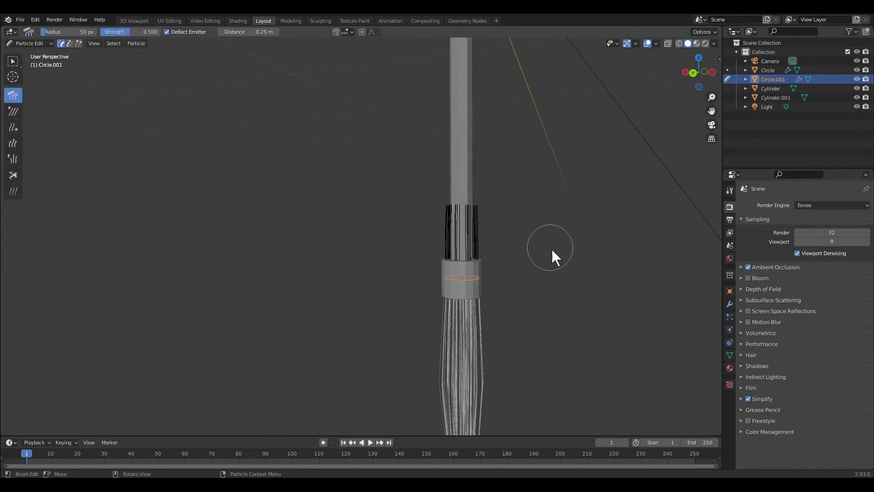
scroll(555, 250, down, 5)
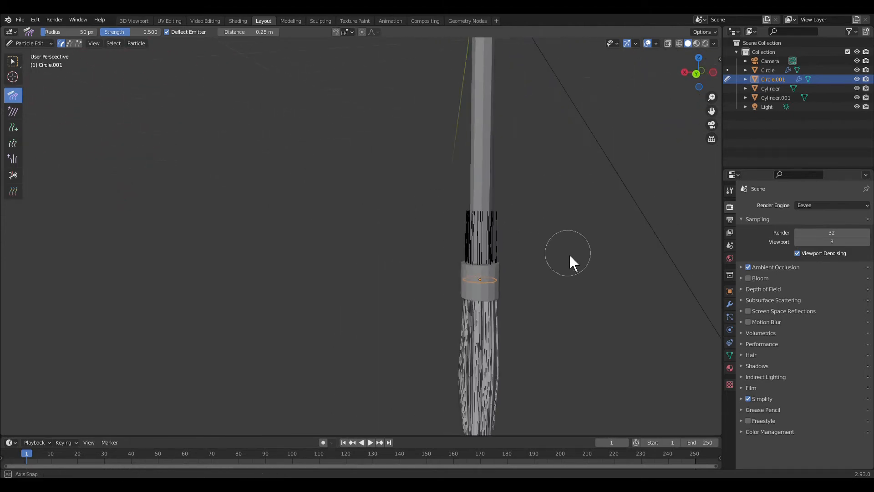
click(39, 46)
click(39, 53)
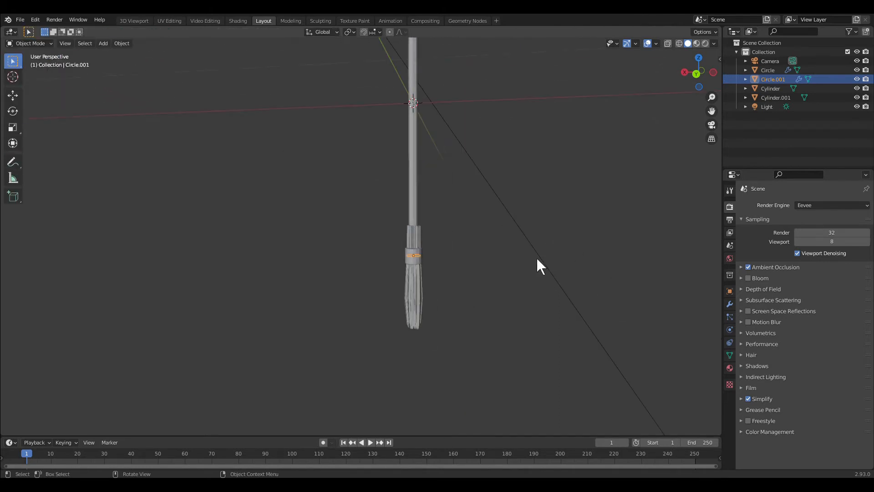
scroll(536, 256, down, 2)
scroll(507, 240, up, 2)
scroll(506, 240, up, 2)
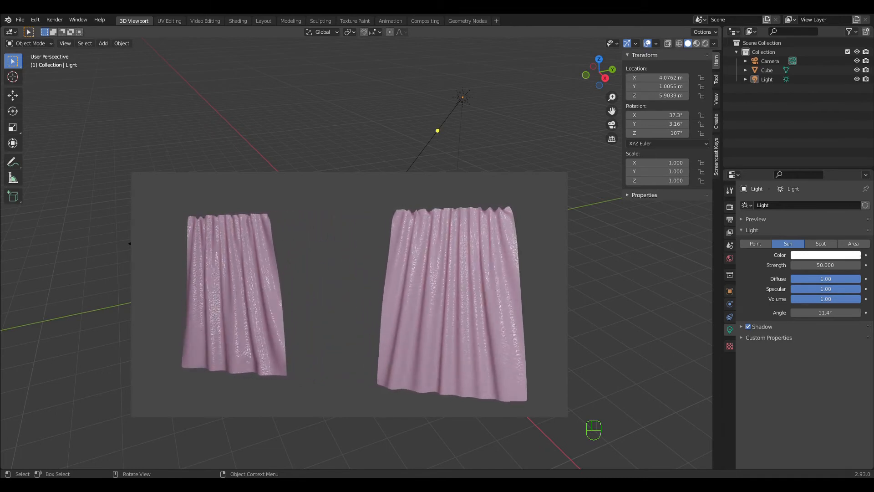
Delete the default cube in the new scene and add a grid mesh at the origin.
click(368, 282)
key(Delete)
click(103, 42)
mouse_move(114, 55)
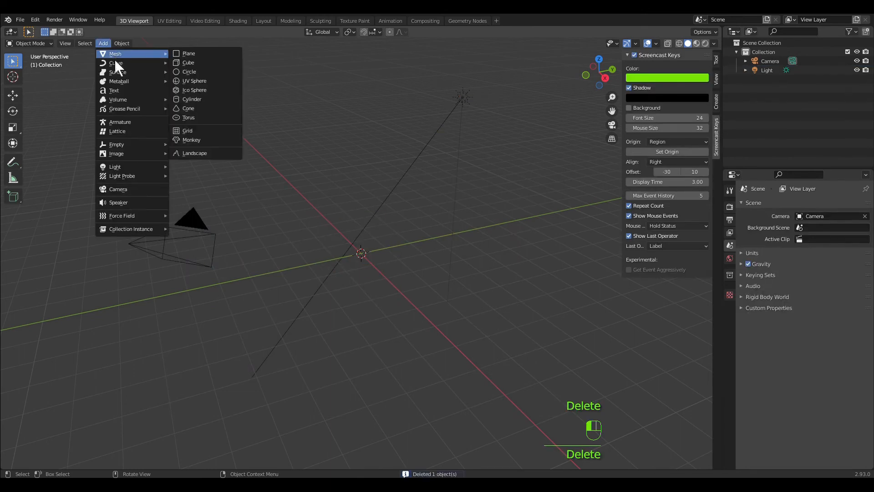
click(207, 134)
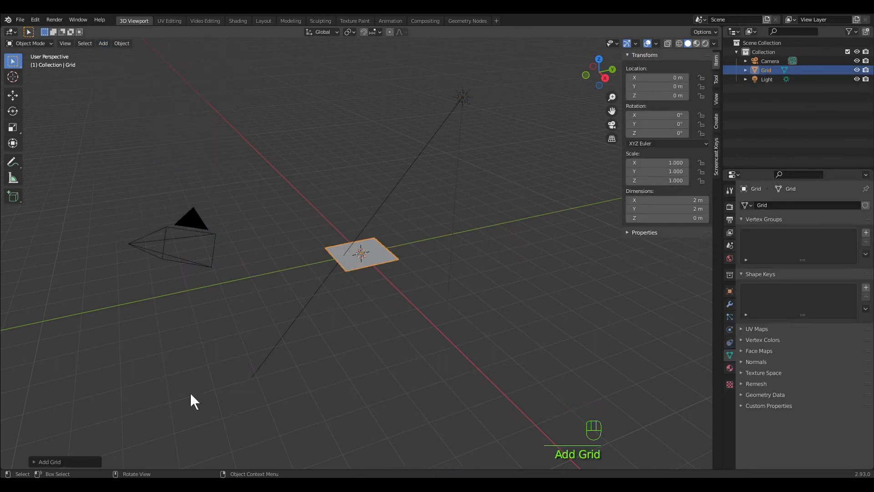
Give the new grid 50 subdivisions in X and Y, a size of 1.2 m and a 90° rotation about X.
click(35, 461)
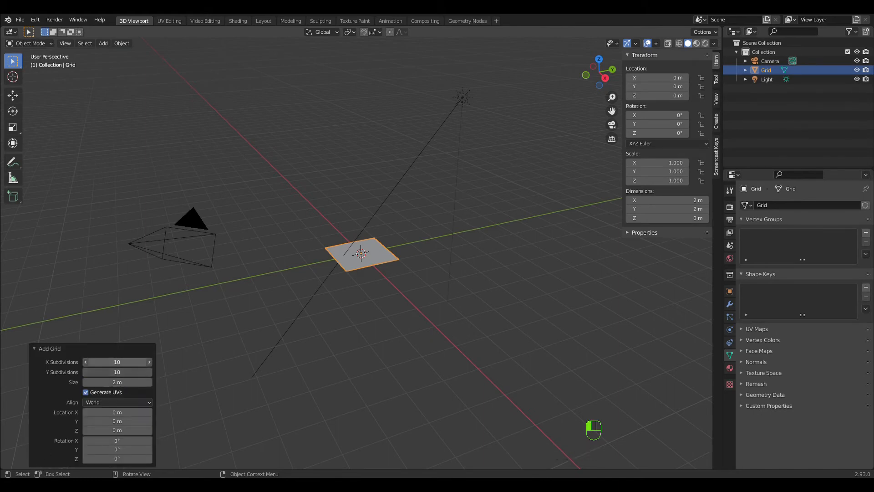
drag(125, 362, 124, 372)
text(50)
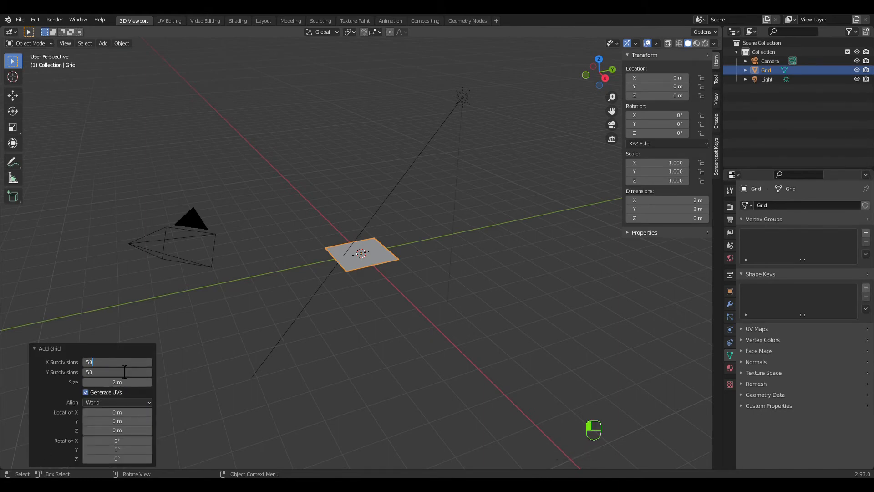
key(Tab)
key(Tab)
text(1.2)
key(Tab)
key(Tab)
key(Tab)
key(Tab)
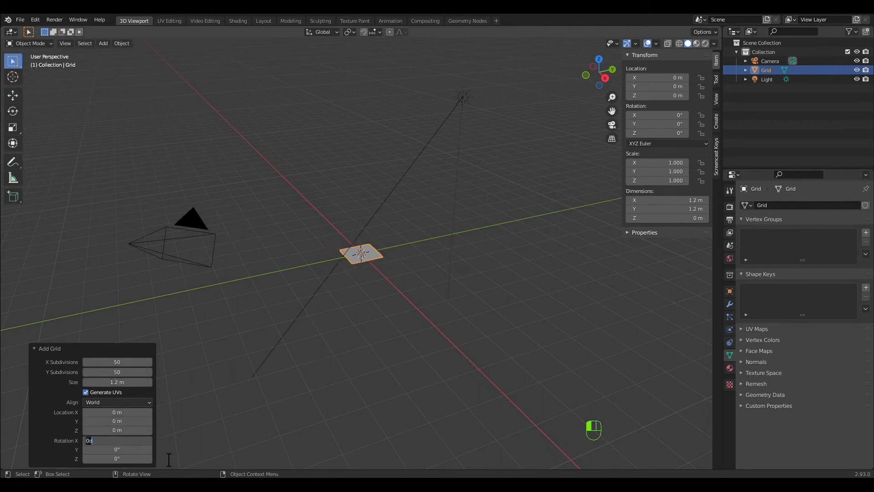
text(90)
key(Return)
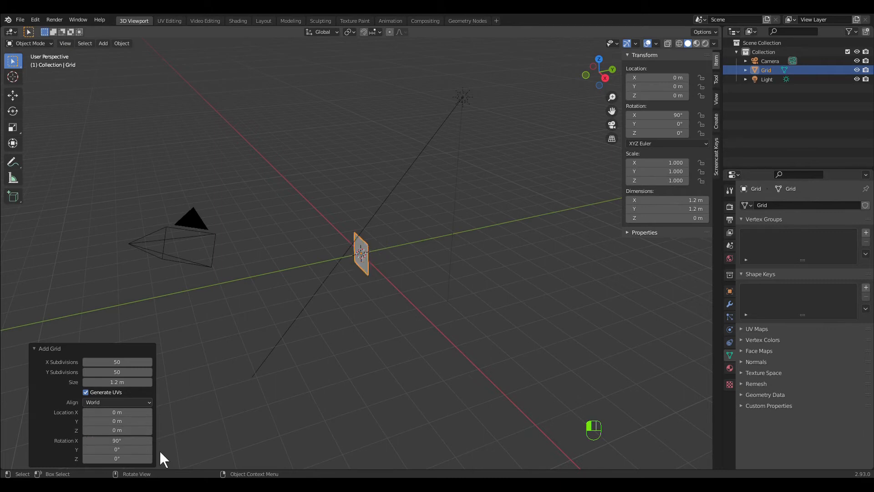
click(346, 415)
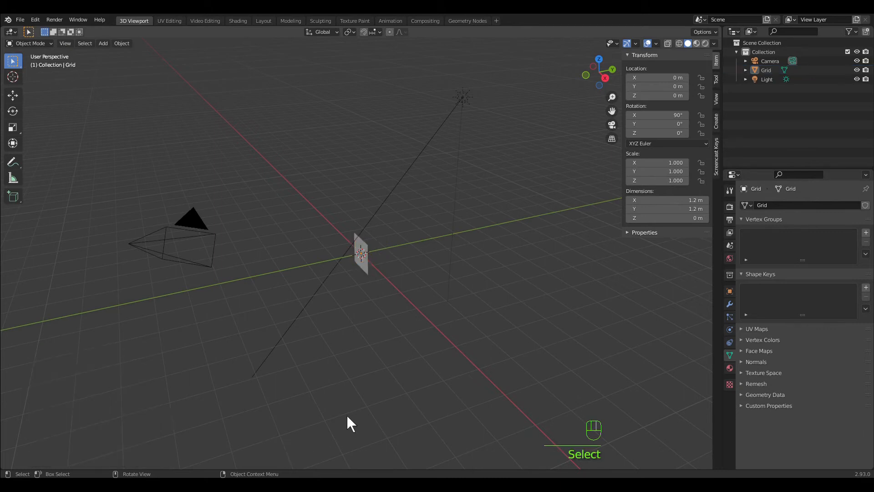
Frame the grid in the front view and add Cloth physics to it.
key(grave)
key(7)
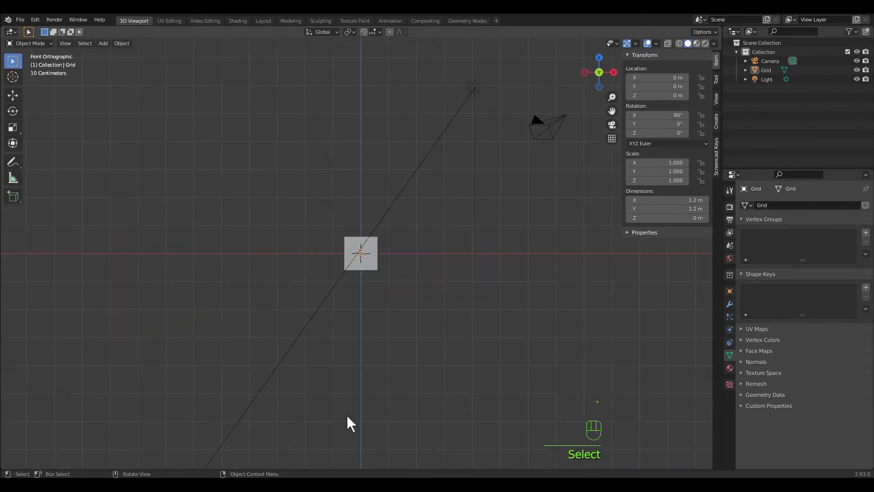
click(376, 263)
key(q)
click(380, 274)
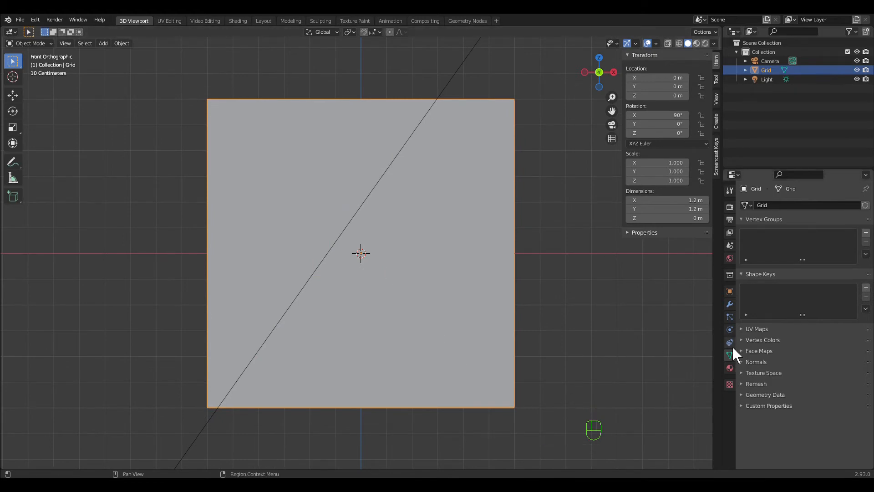
click(729, 329)
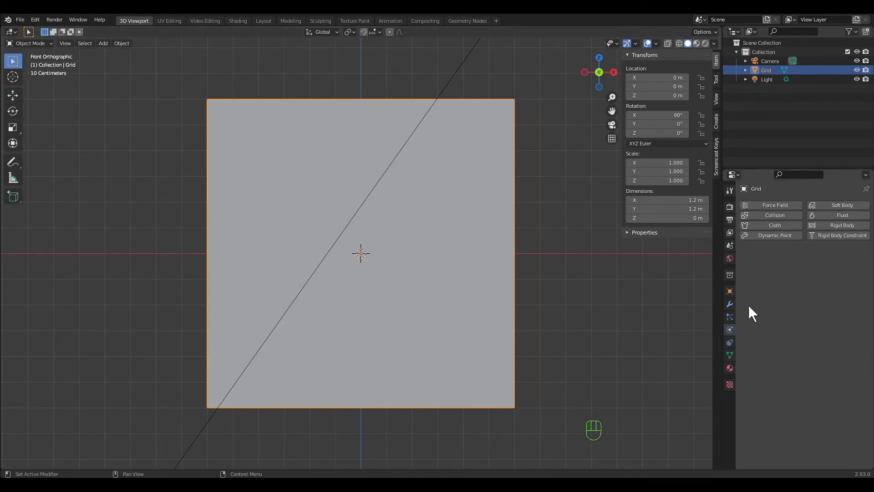
click(780, 226)
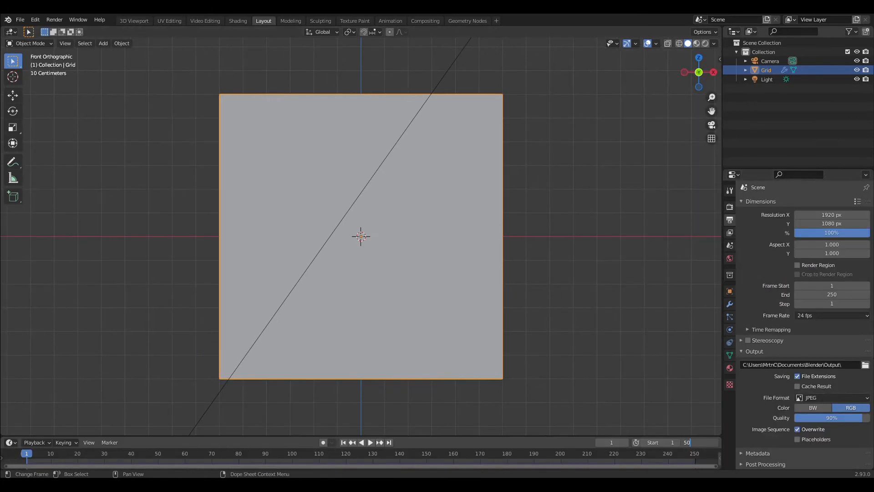
Set the animation's end frame to 50, test-play the cloth simulation and return to frame 1.
click(371, 443)
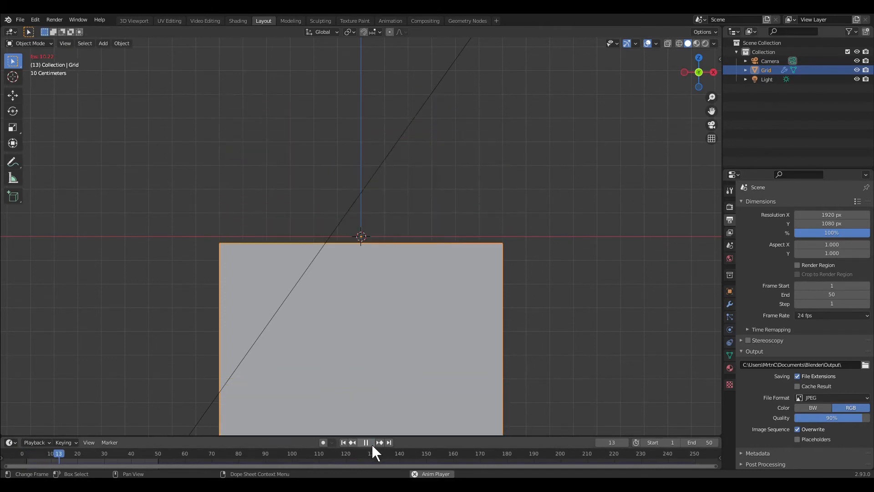
click(372, 443)
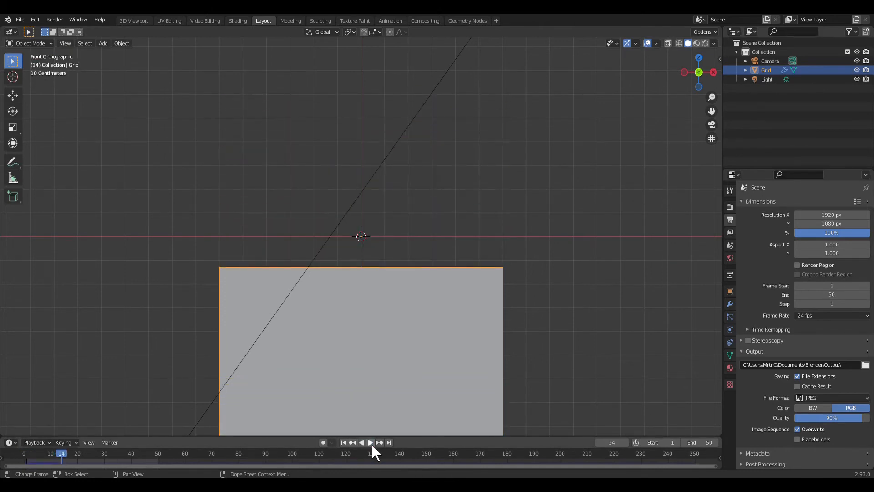
click(343, 443)
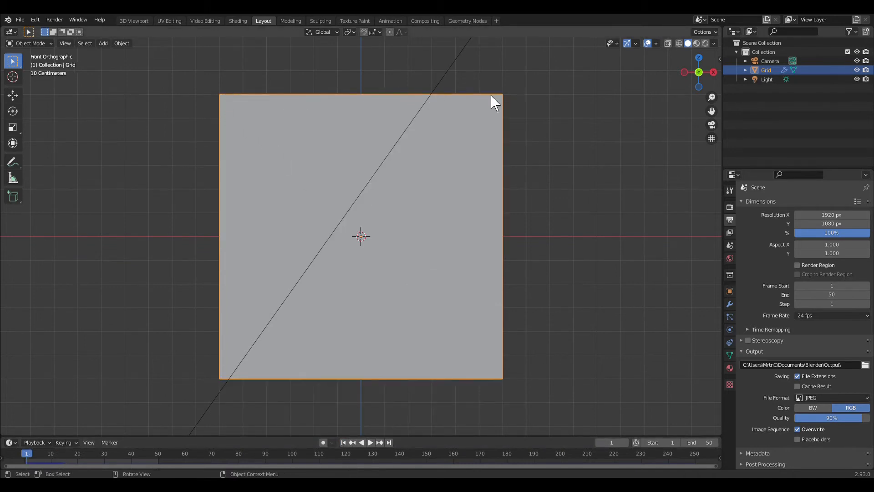
Select every fourth vertex along the grid's top edge in Edit Mode, starting from the upper-left corner.
key(Tab)
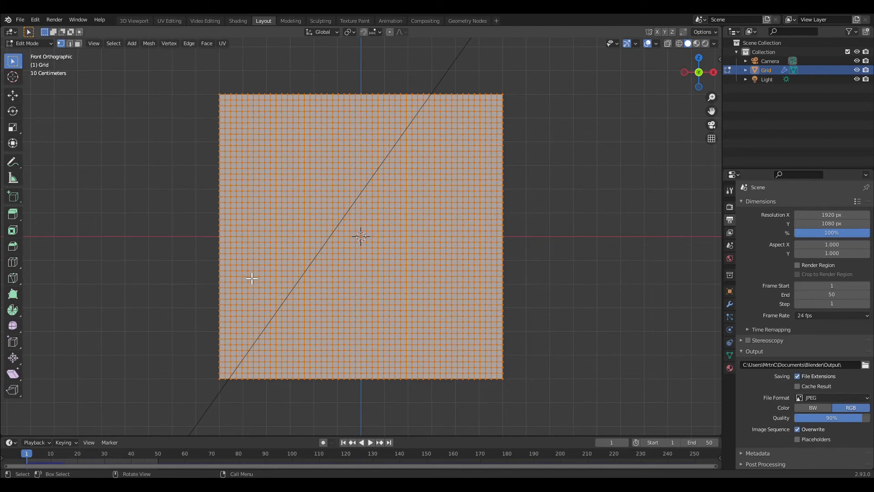
key(alt+a)
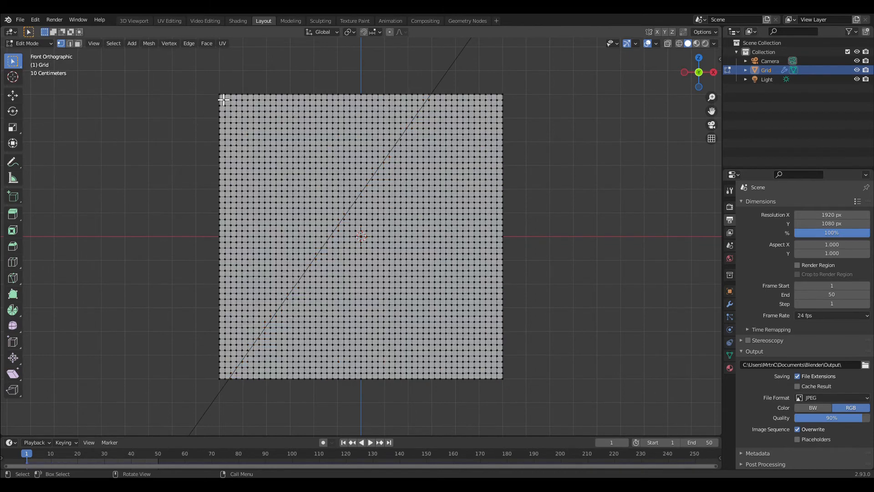
click(224, 100)
shift+click(243, 96)
shift+click(266, 97)
shift+click(289, 98)
shift+click(313, 99)
shift+click(335, 99)
shift+click(360, 100)
shift+click(381, 99)
shift+click(405, 99)
shift+click(426, 100)
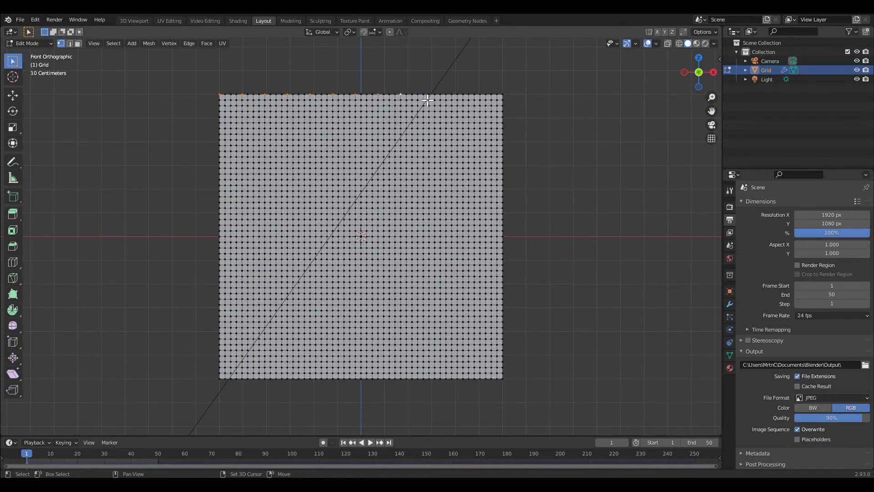
shift+click(453, 100)
shift+click(473, 100)
shift+click(497, 105)
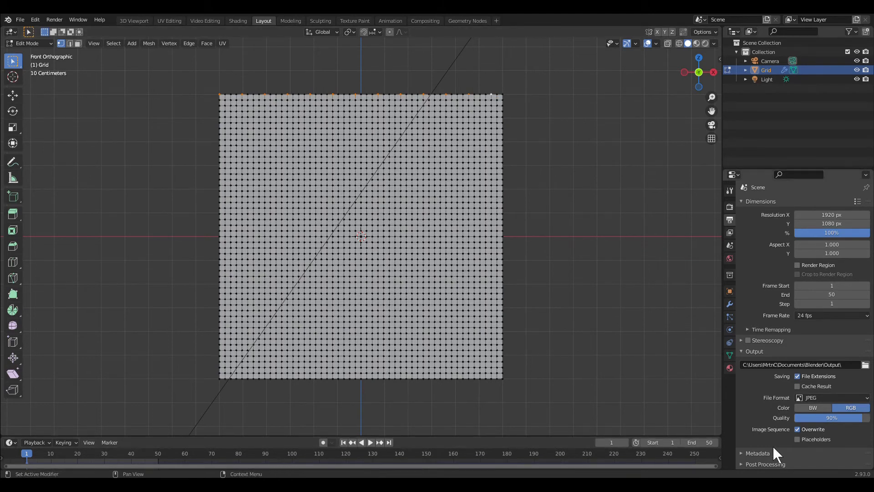
Create a vertex group on the grid and assign the selected top-edge vertices to it with weight 1.000.
click(729, 354)
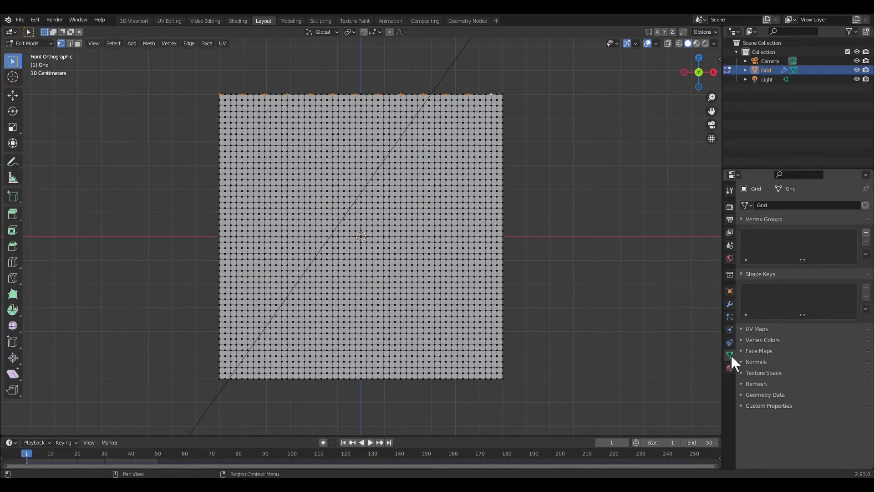
click(866, 233)
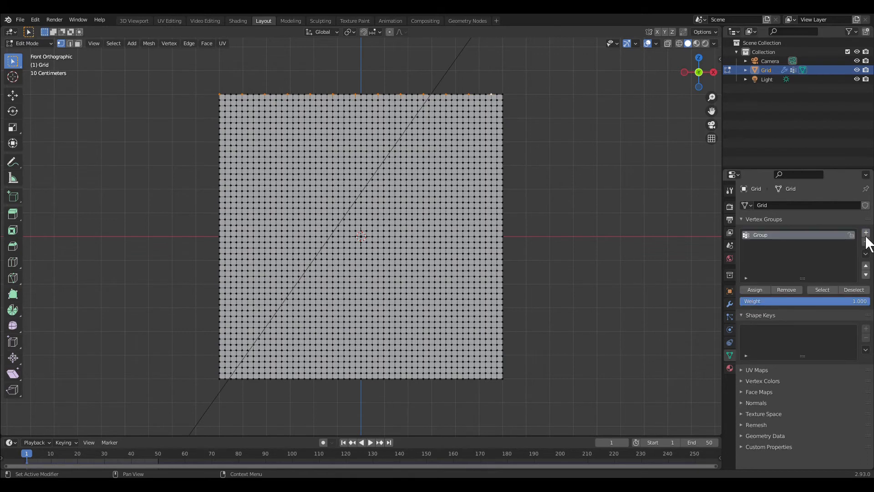
click(755, 292)
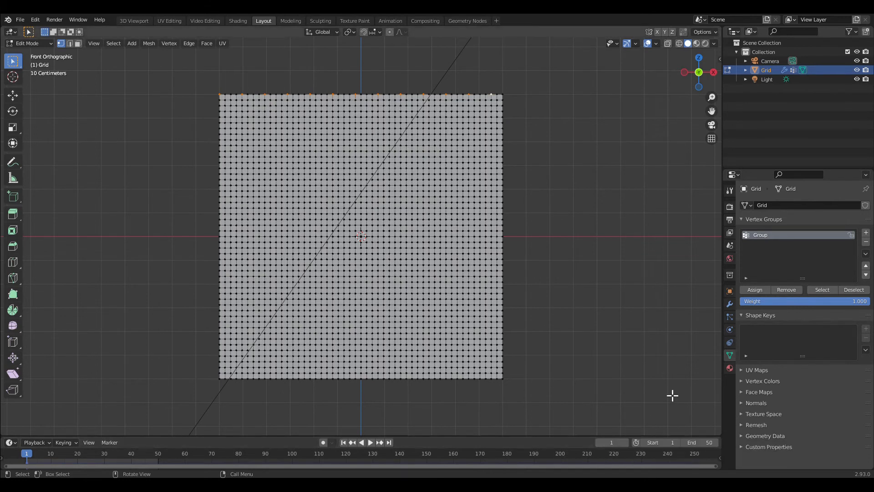
Set the new vertex group as the Pin Group in the cloth's Shape settings.
click(731, 332)
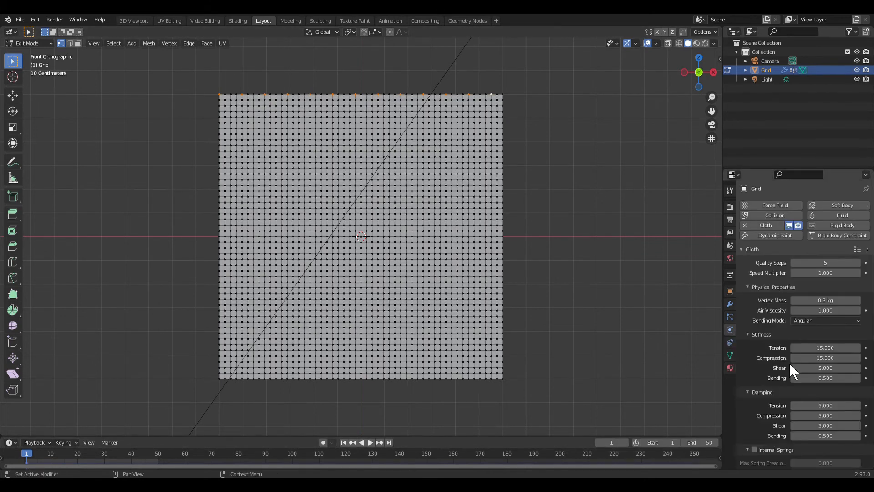
scroll(785, 373, down, 8)
scroll(786, 382, down, 2)
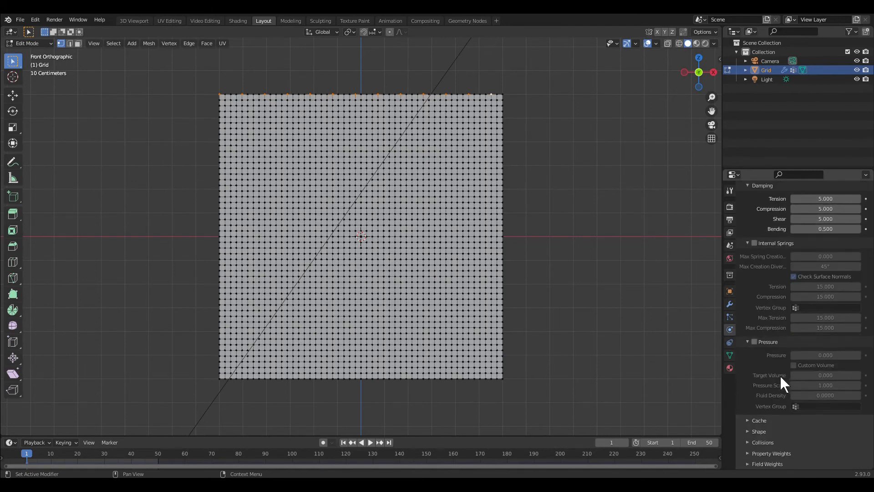
click(755, 431)
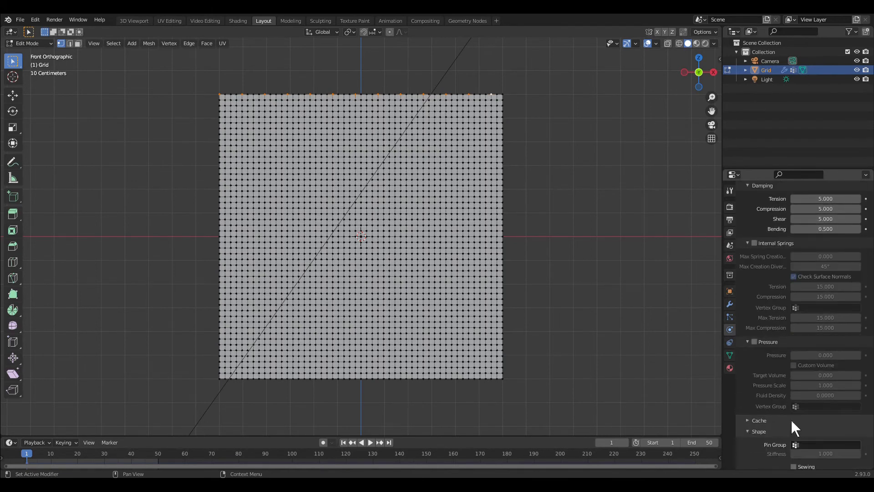
scroll(786, 420, down, 3)
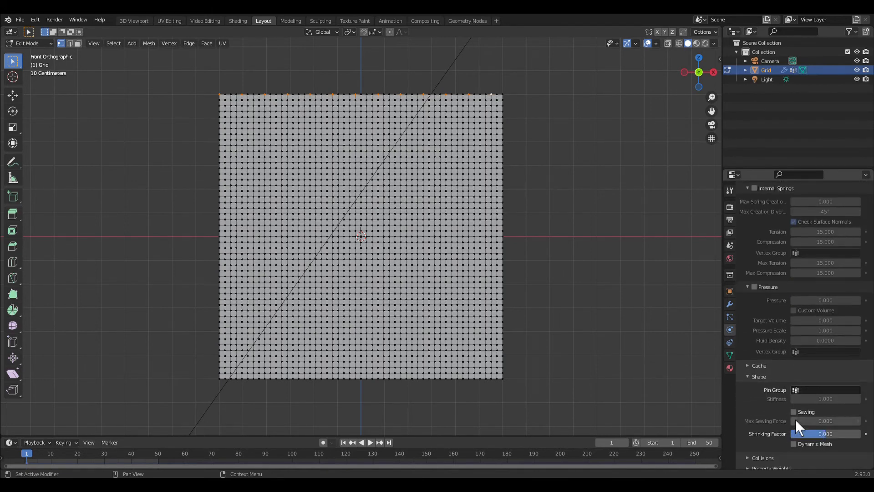
click(796, 392)
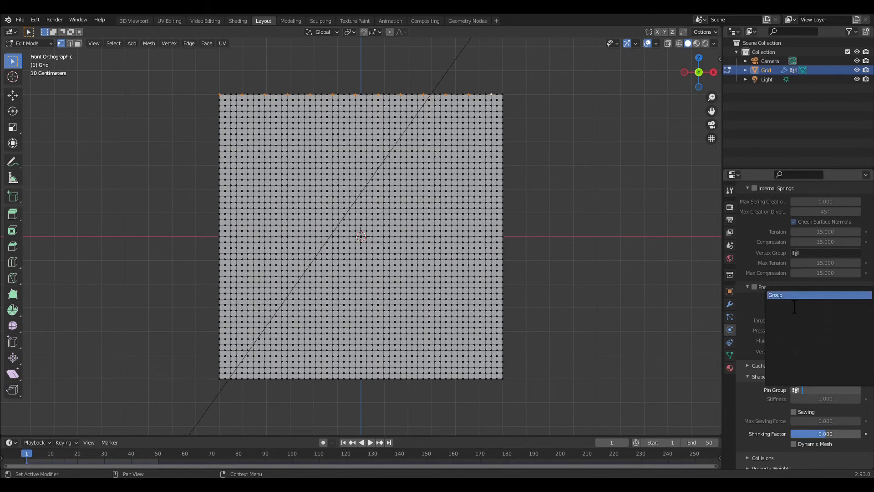
click(785, 296)
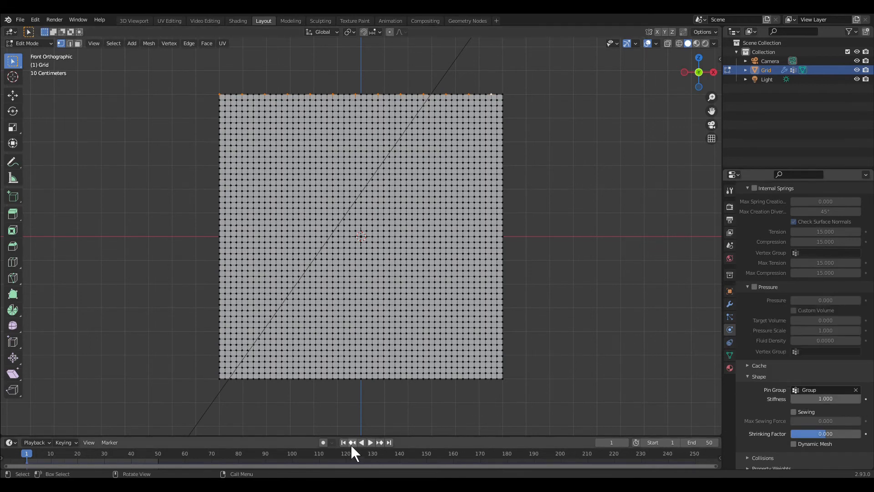
Play the pinned cloth simulation in Object Mode, and put the grid back in Edit Mode.
key(Tab)
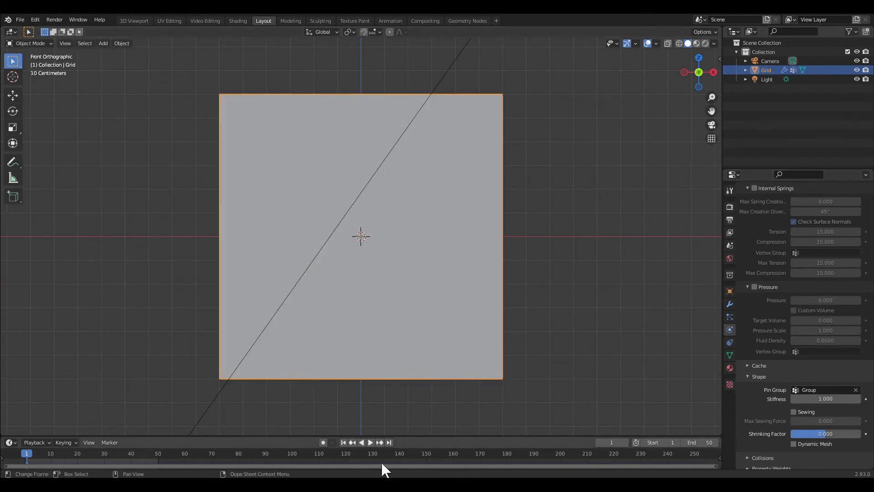
click(371, 443)
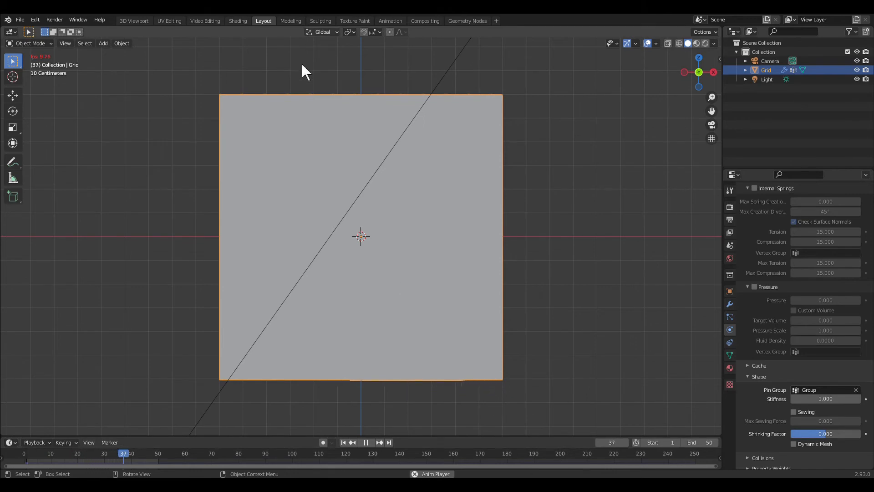
key(Tab)
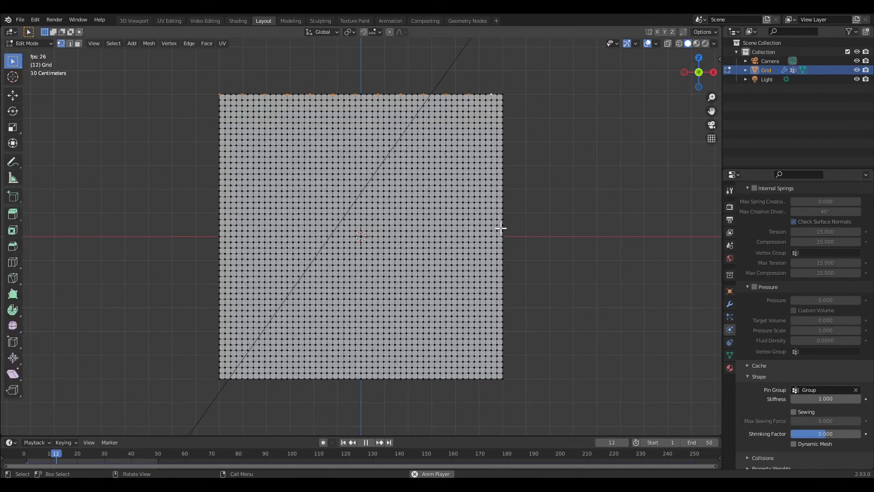
Stop the simulation playback and return the timeline to frame 1.
click(365, 443)
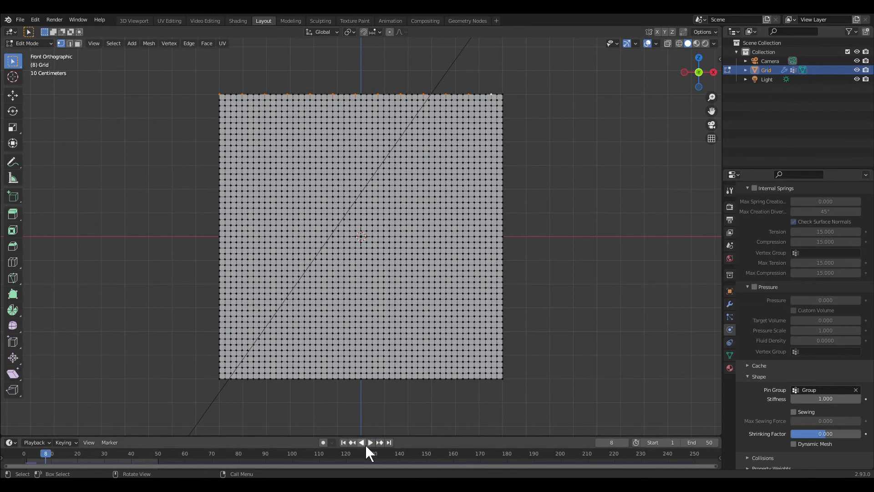
click(343, 442)
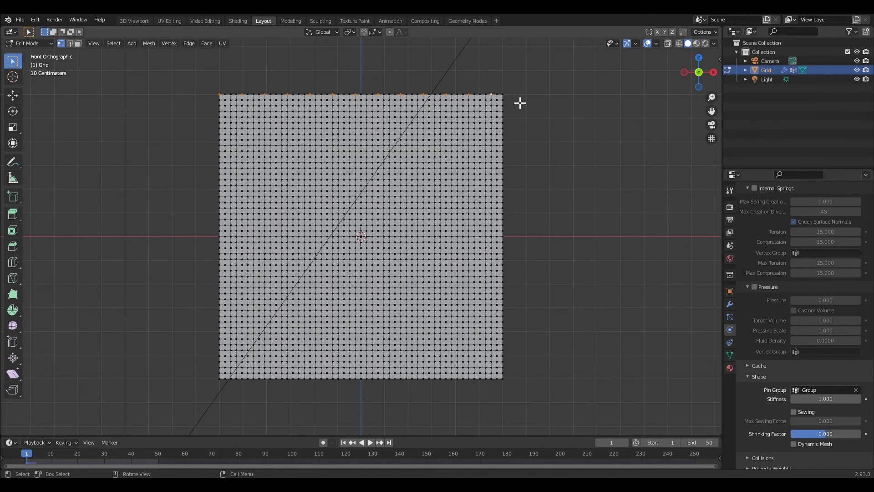
key(s)
key(x)
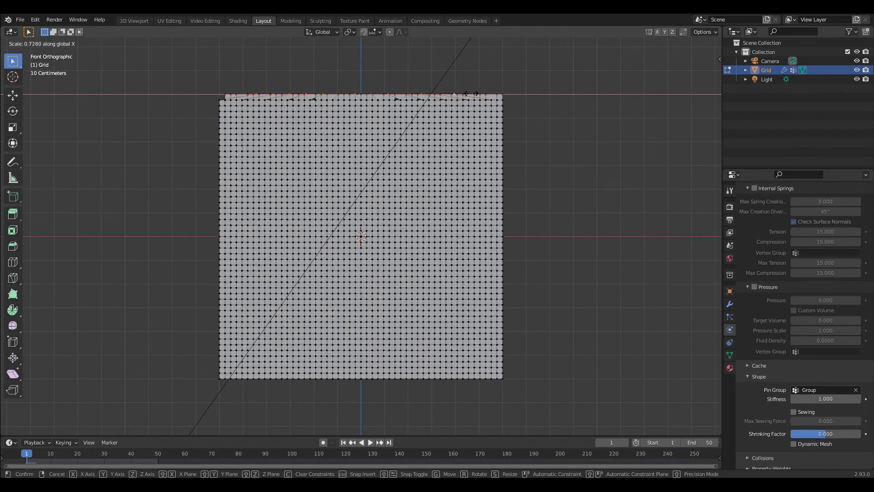
right_click(471, 94)
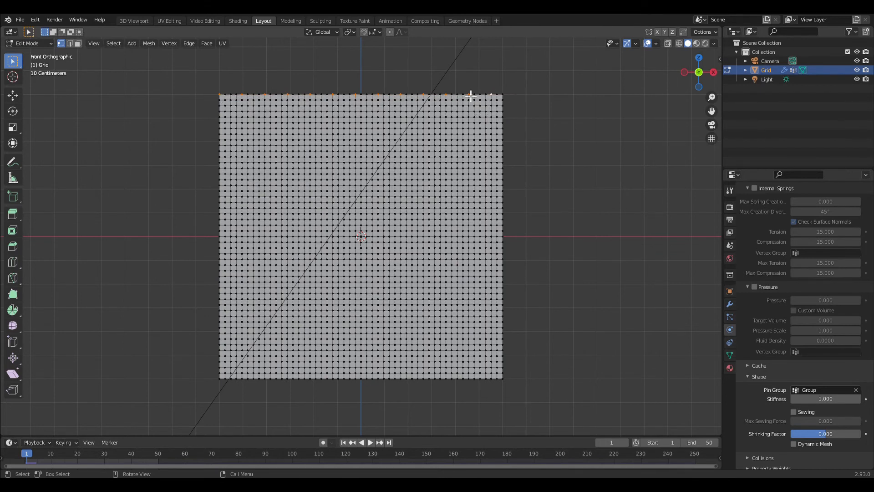
Snap the 3D cursor to the grid's upper-left corner vertex.
click(206, 121)
click(223, 98)
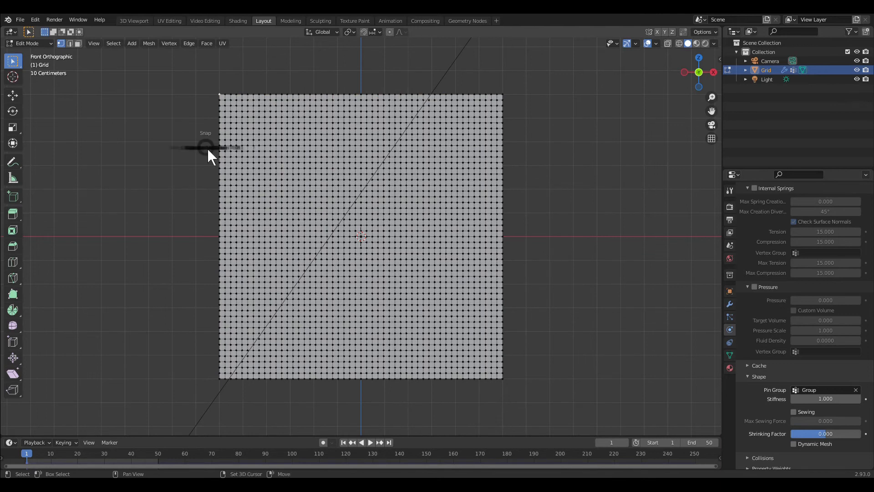
key(shift+s)
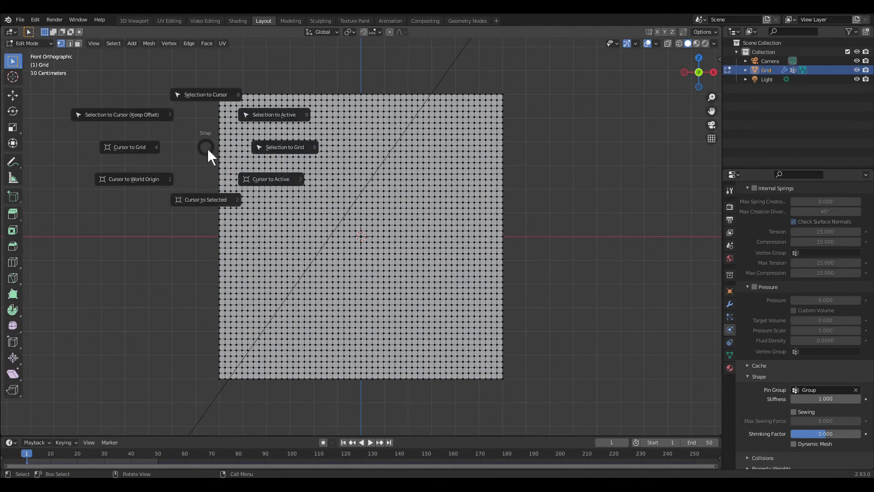
click(199, 202)
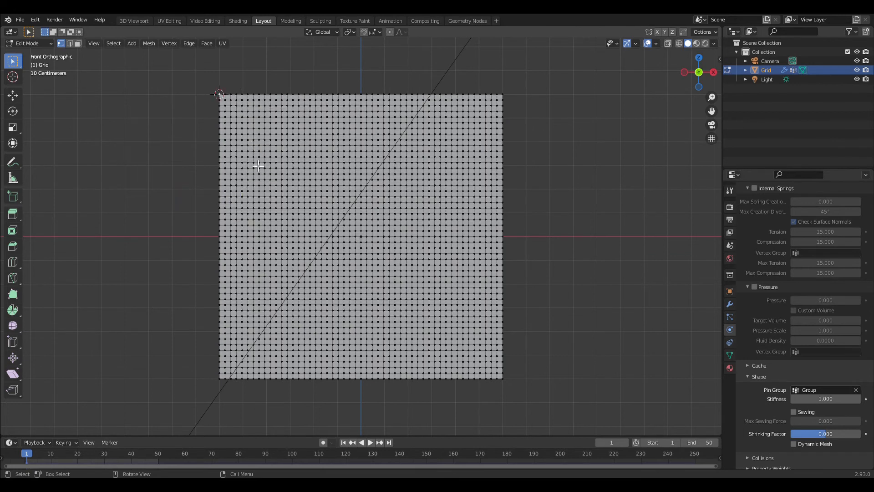
Set the transform pivot point to 3D Cursor and select the vertices assigned to the grid's vertex group.
click(349, 32)
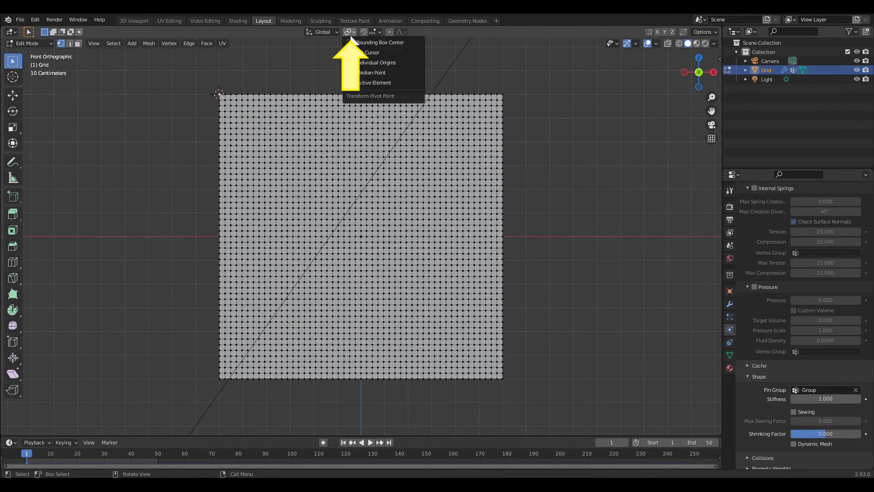
click(366, 53)
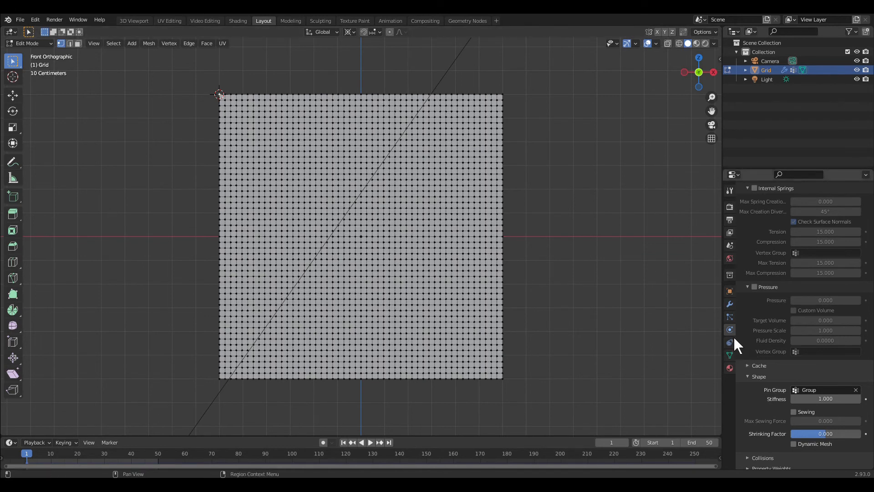
click(730, 355)
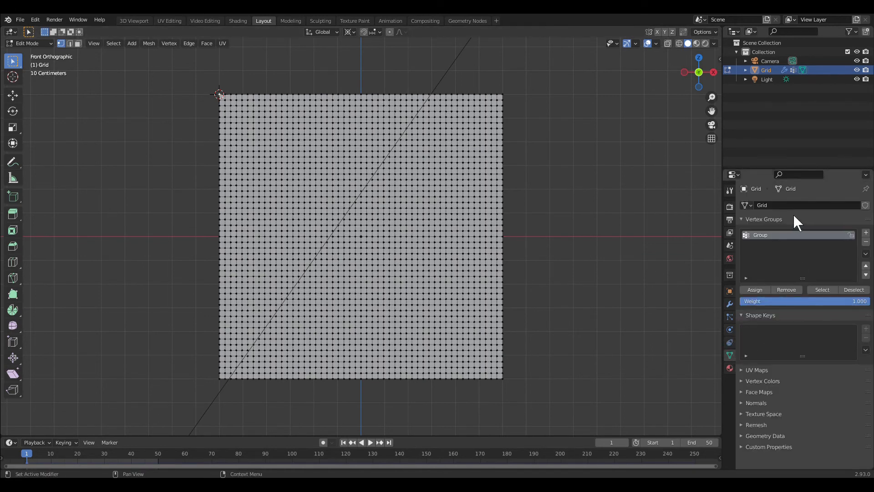
click(822, 290)
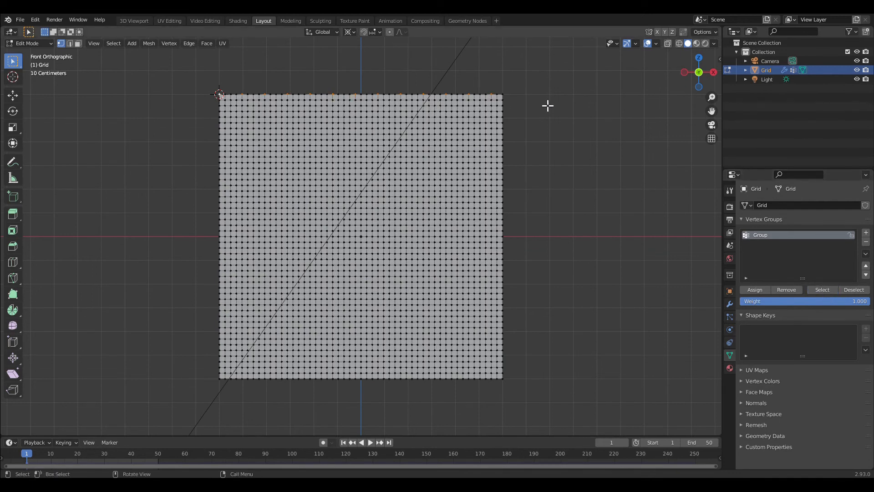
key(s)
key(x)
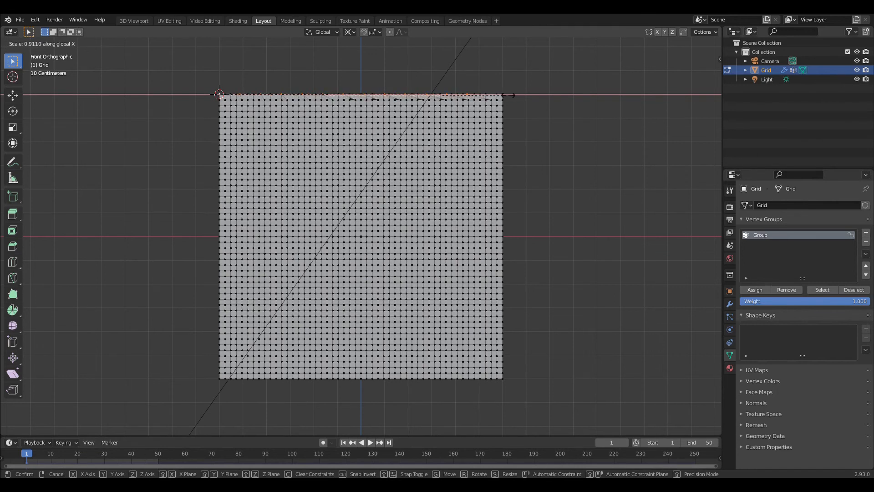
click(485, 99)
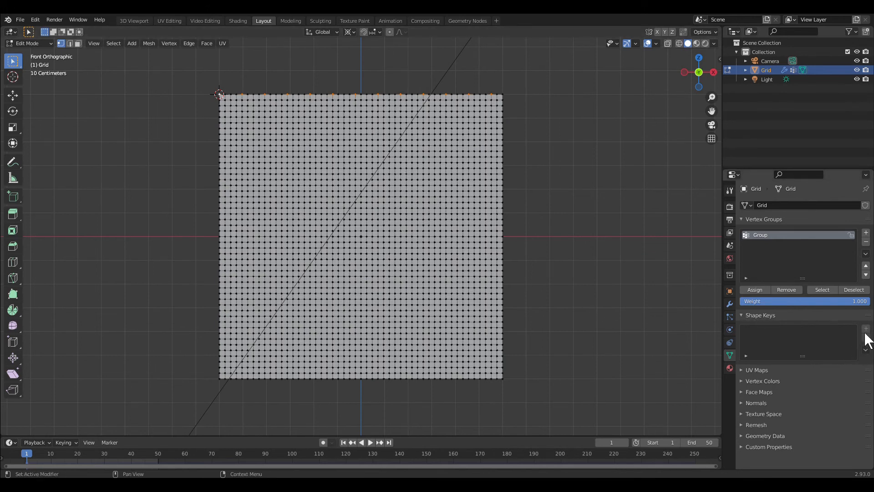
In Object Mode, add a basis and a second shape key to the grid, and keyframe the second key's value of 0.000 at frame 1.
key(Tab)
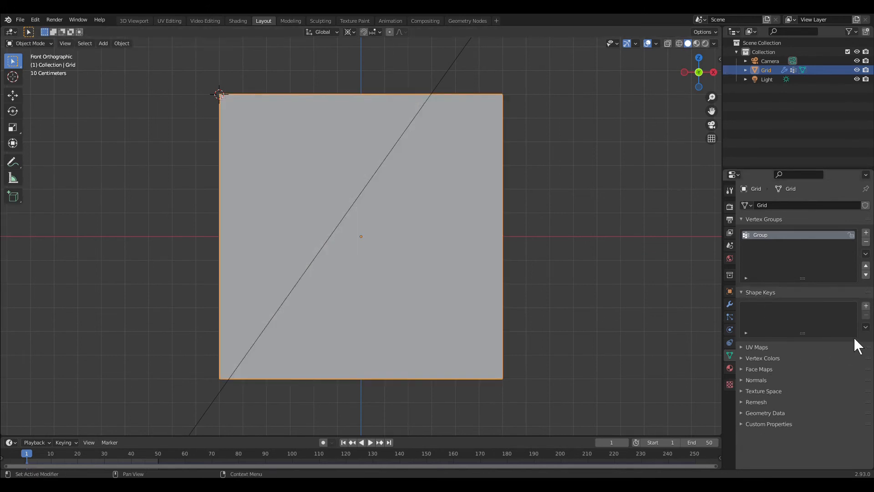
click(866, 305)
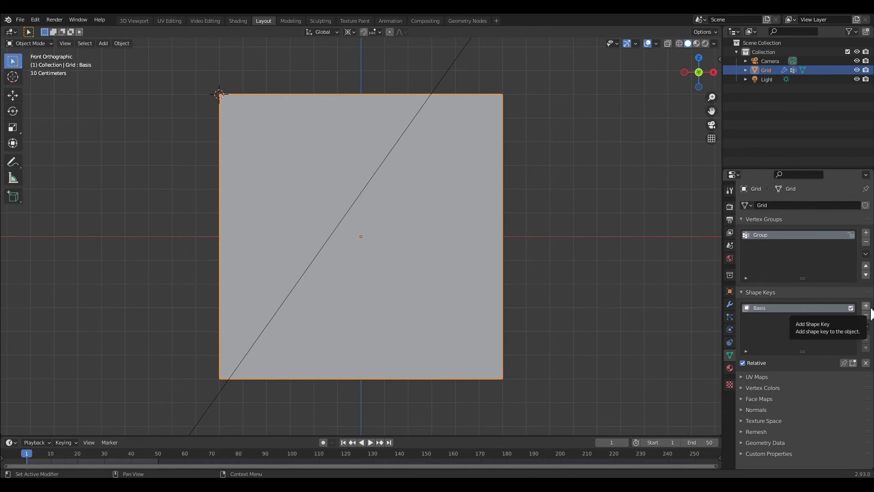
click(866, 306)
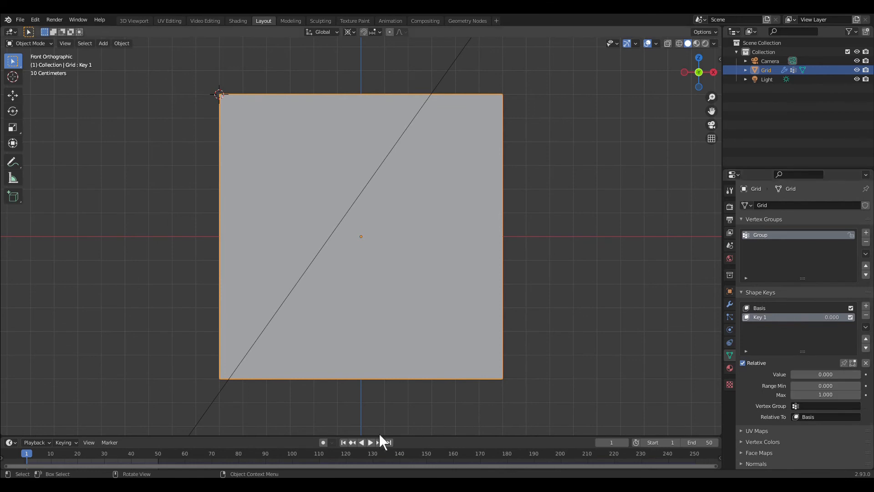
right_click(840, 375)
click(819, 360)
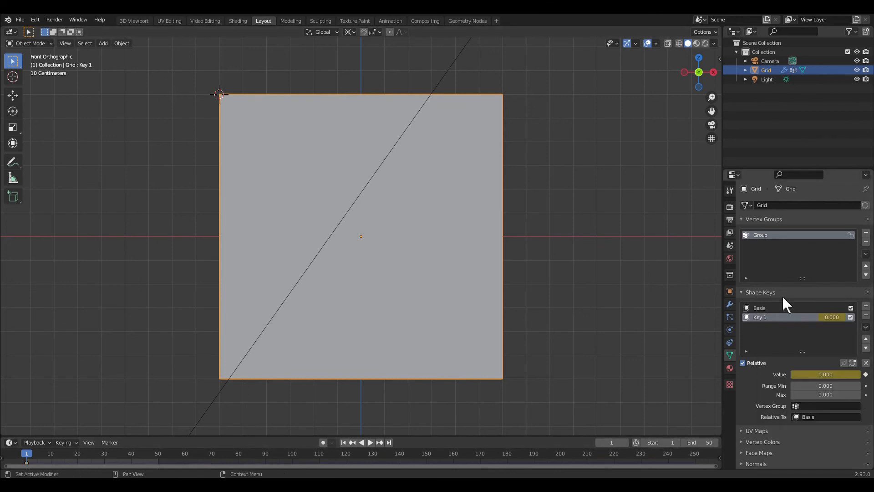
With the second shape key active, scale the selected top-edge vertices along X to about 0.43 in Edit Mode, then return to Object Mode.
key(Tab)
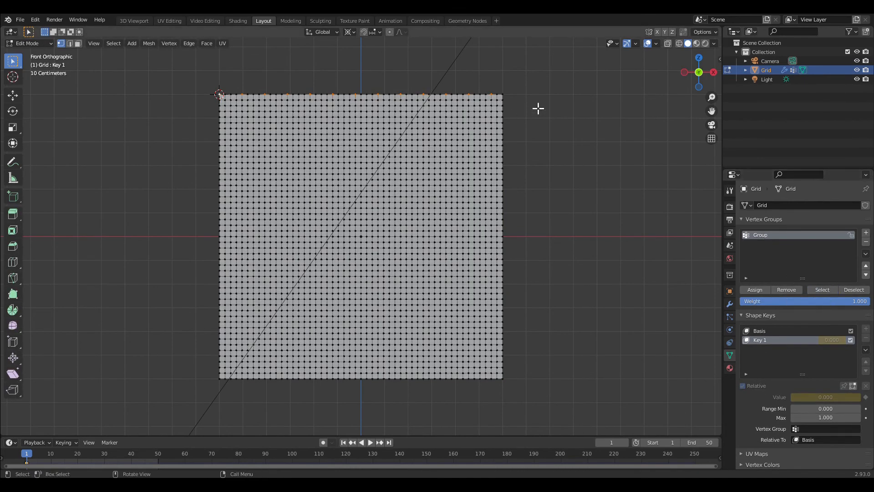
key(s)
key(x)
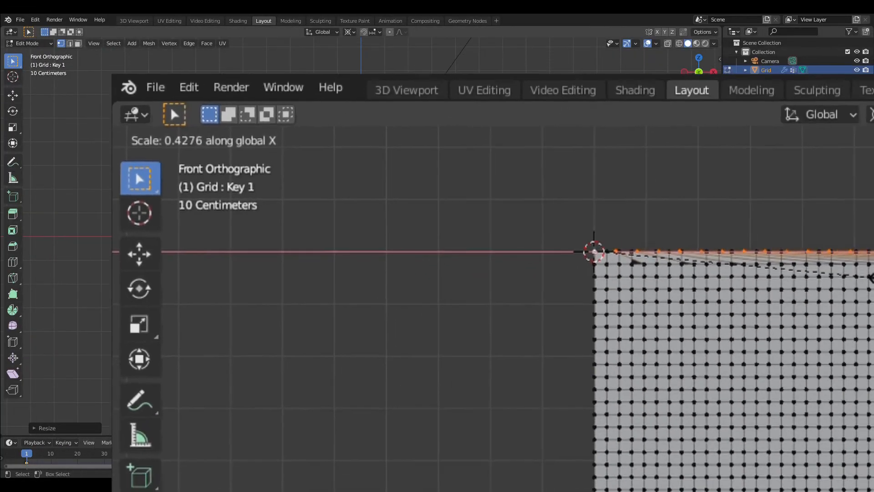
click(638, 231)
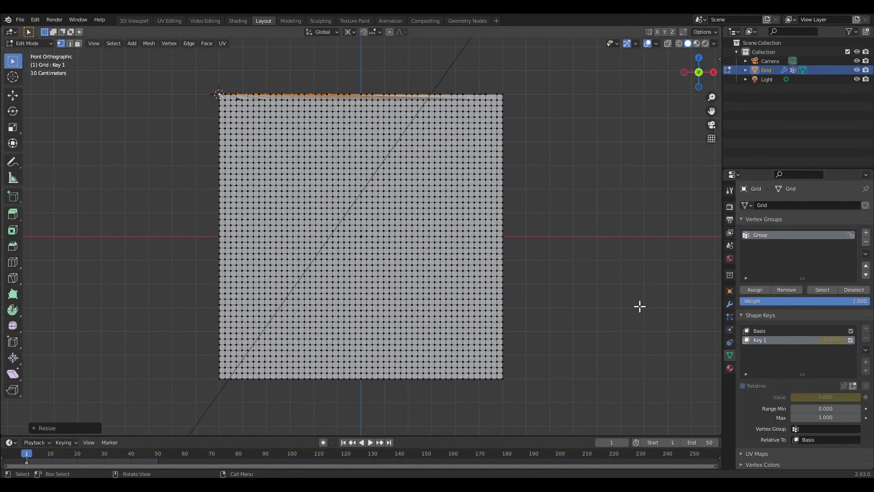
key(Tab)
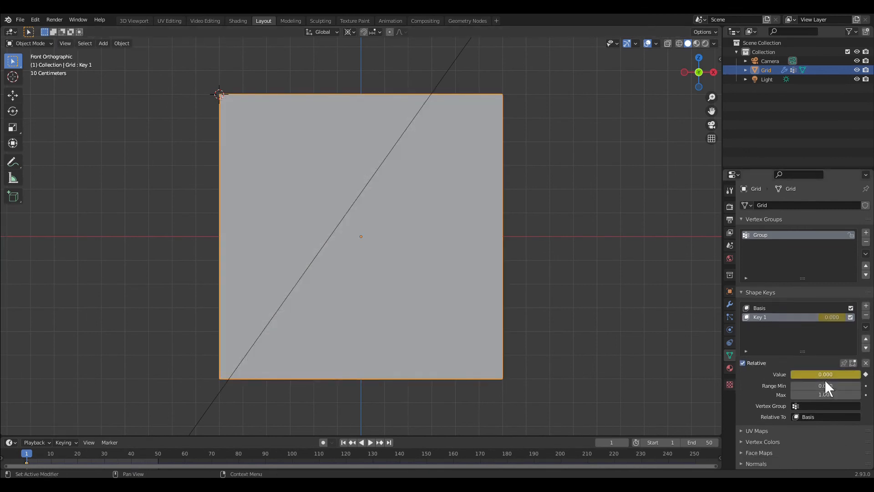
Set the second shape key's value to 1.000 at frame 50 and insert a keyframe for it.
click(389, 442)
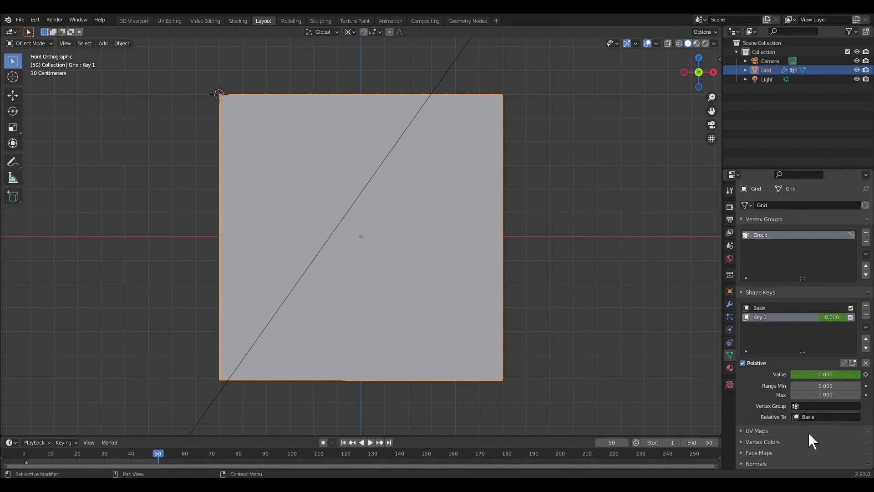
click(847, 376)
text(1)
key(Return)
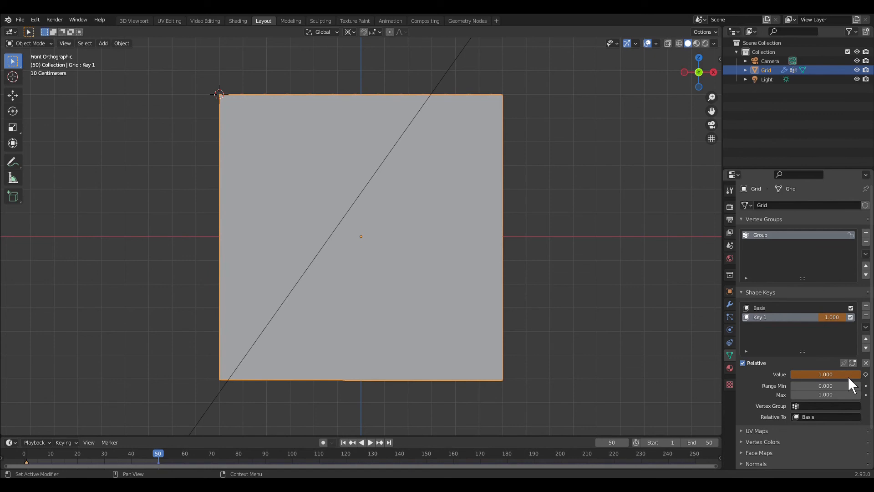
right_click(848, 376)
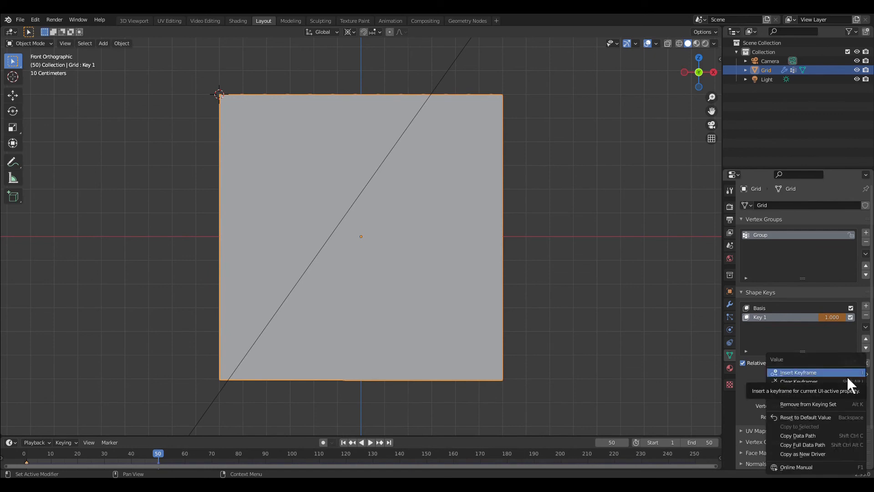
click(847, 375)
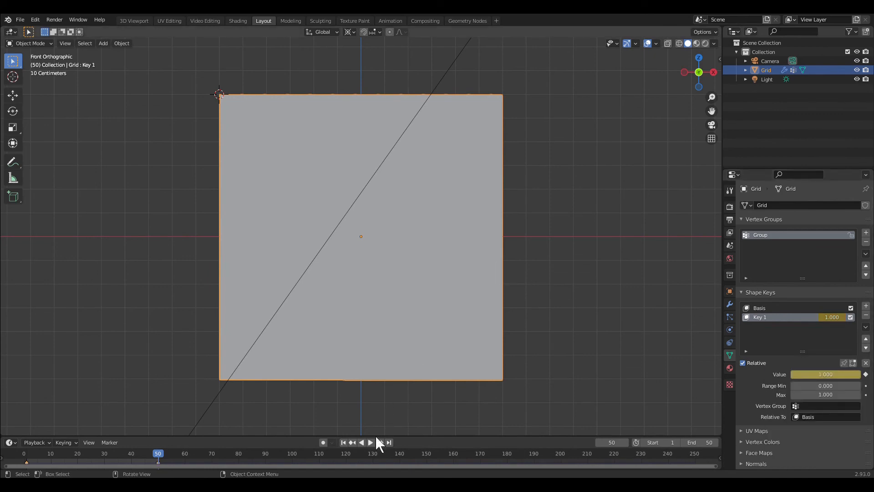
Play the cloth simulation with the animated shape key from frame 1, and stop the playback.
click(343, 444)
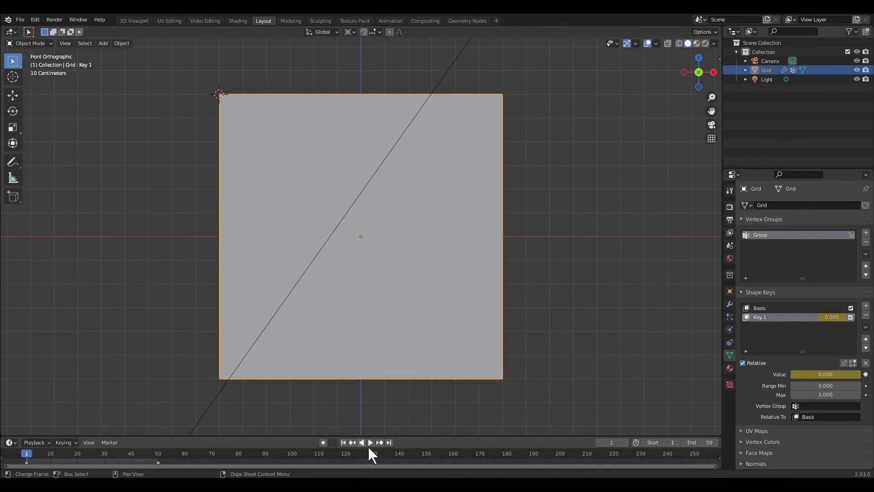
key(space)
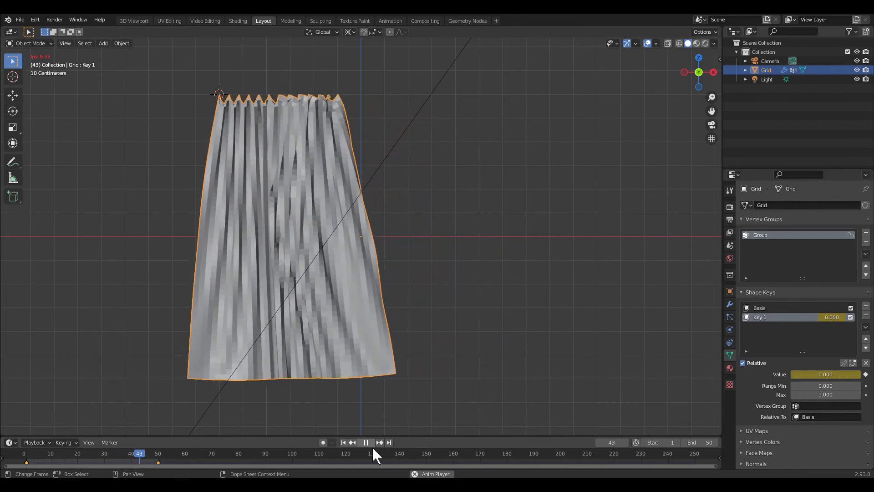
key(space)
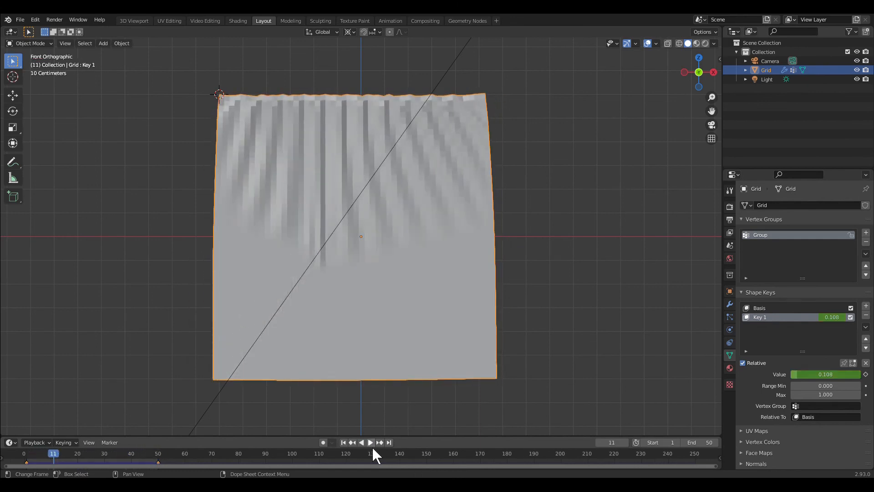
Shade the curtain smooth and add a Subdivision Surface modifier with the viewport level set to 2.
right_click(427, 340)
click(418, 309)
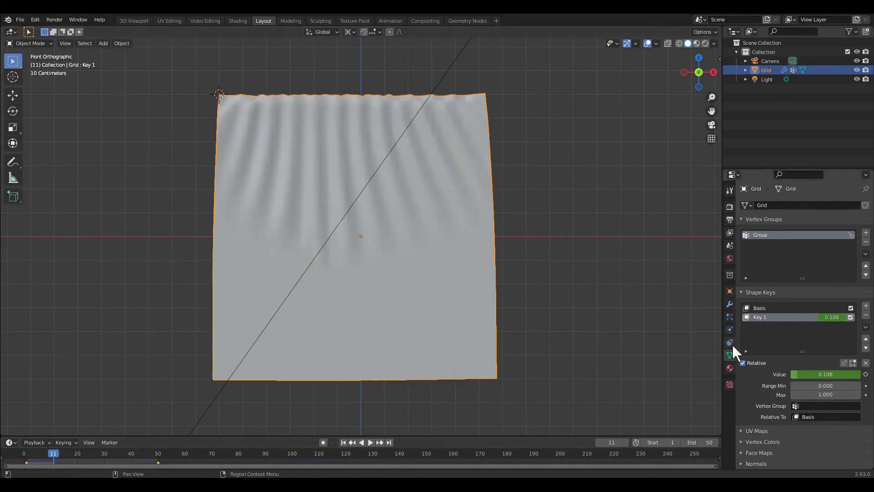
click(729, 306)
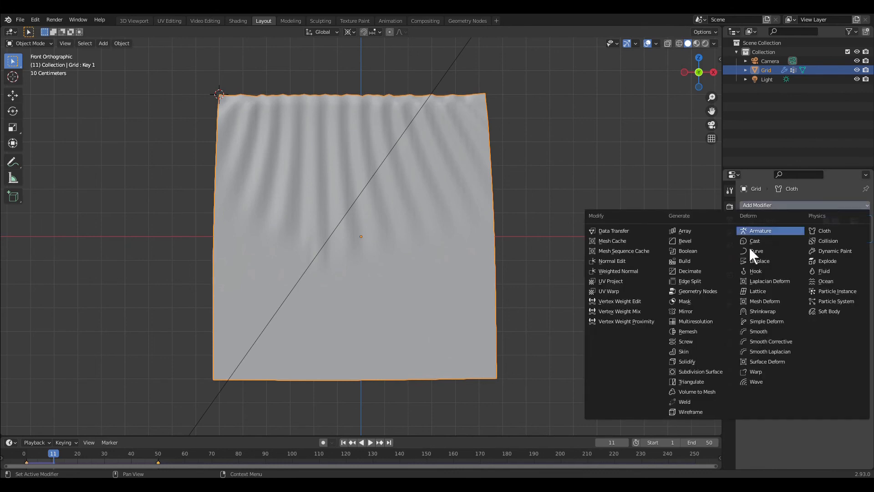
click(689, 372)
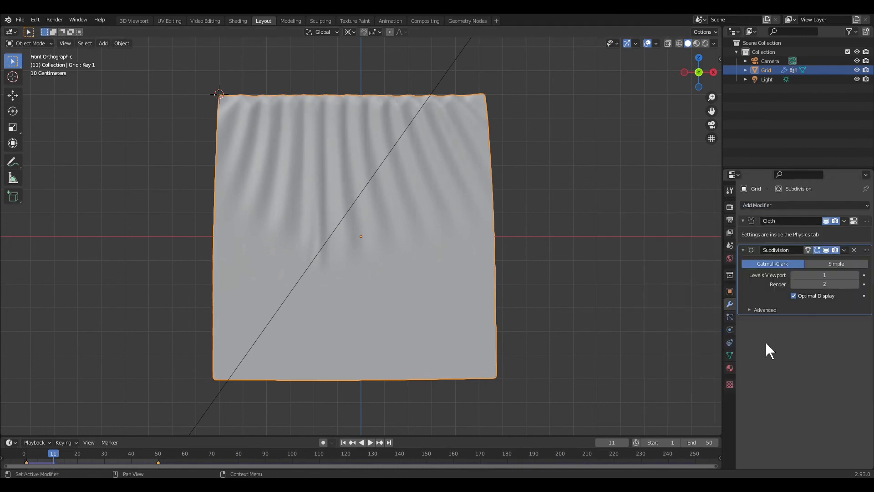
click(856, 275)
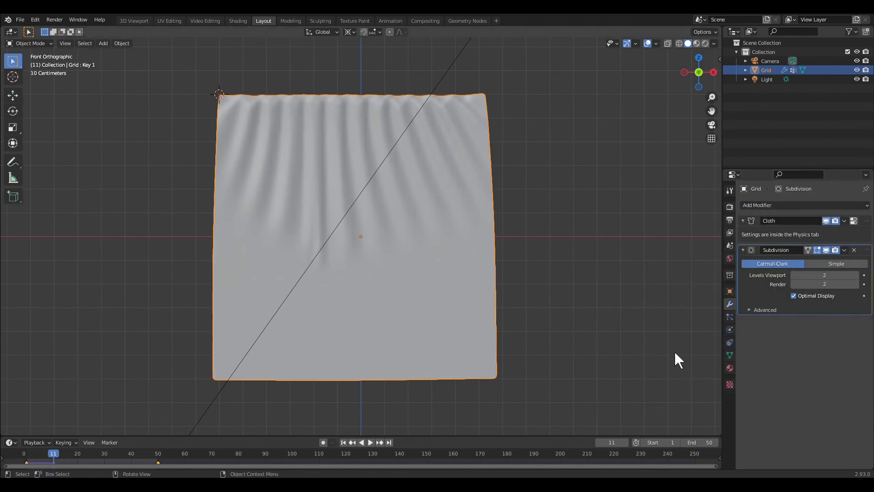
Deselect the curtain, replay the smoothed simulation from frame 1, and stop it around frame 40.
click(592, 407)
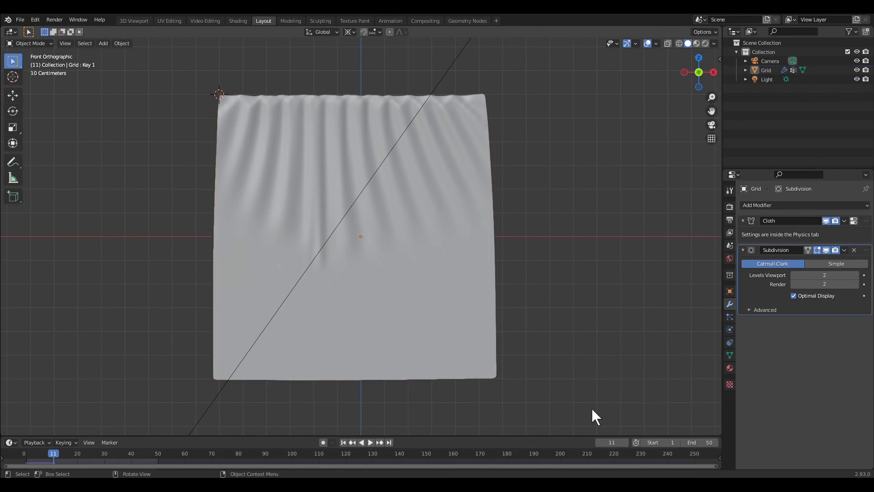
click(344, 442)
key(space)
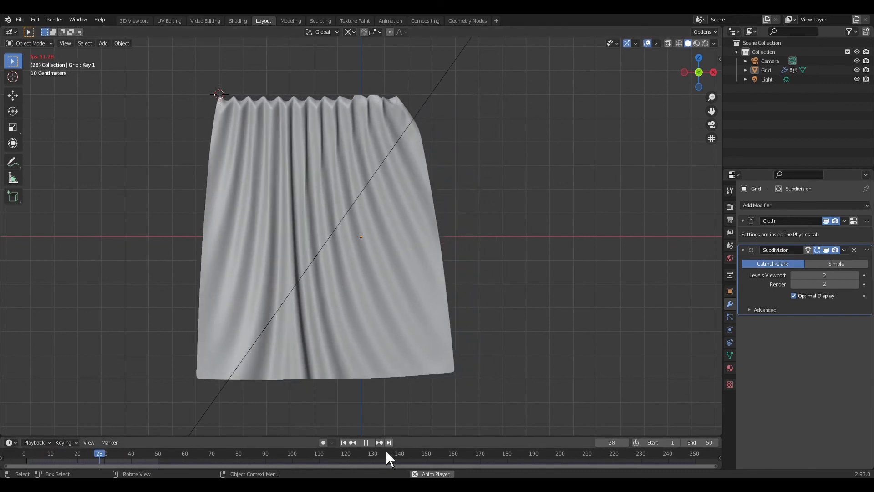
click(366, 443)
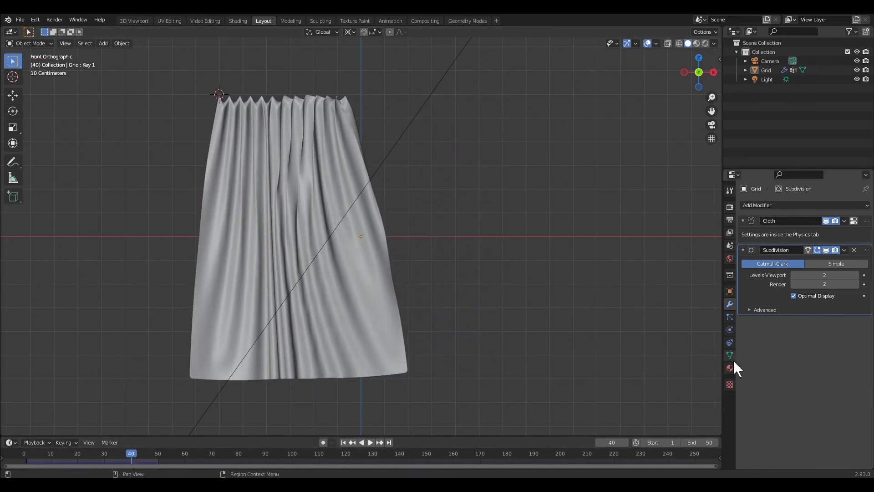
Set the cloth simulation's Quality Steps to 10.
click(731, 330)
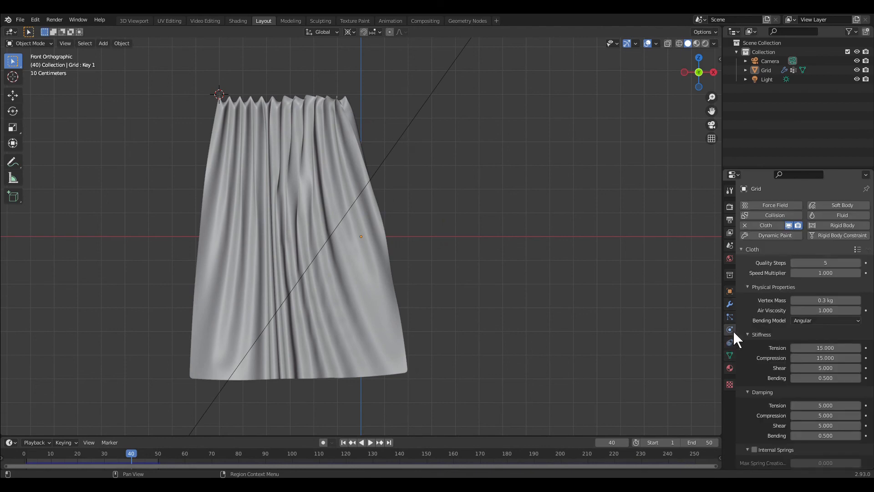
click(819, 264)
text(10)
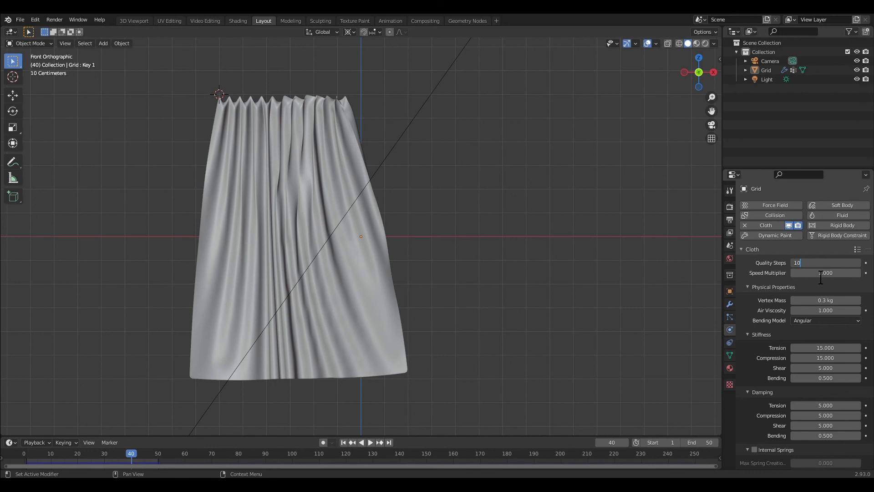
key(Return)
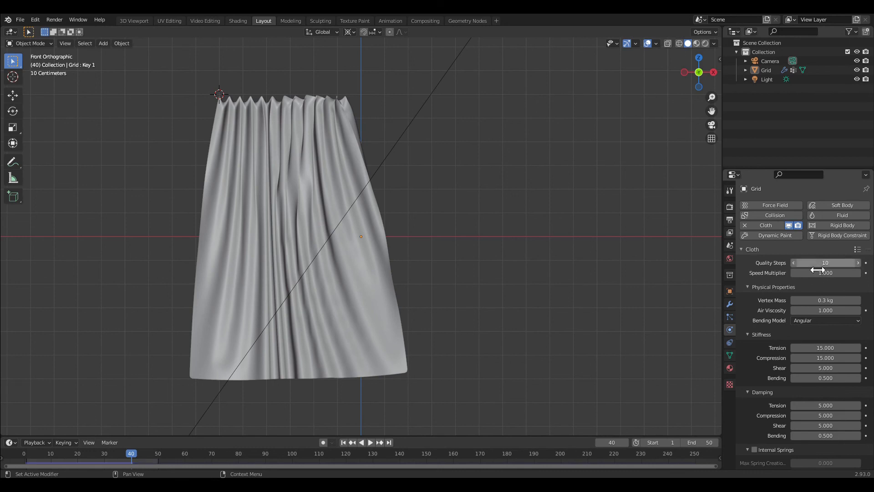
Apply the cloth preset that uses 5 quality steps, a 0.3 kg vertex mass and a shear stiffness of 15.000.
click(857, 249)
click(826, 179)
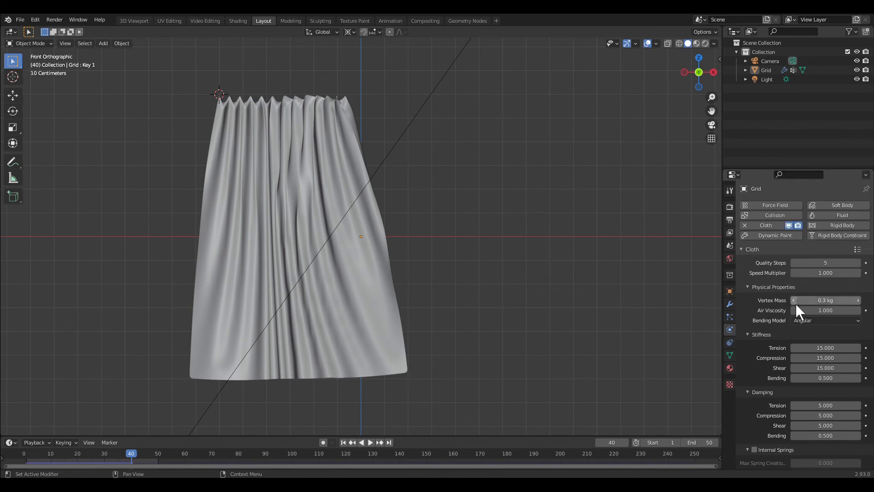